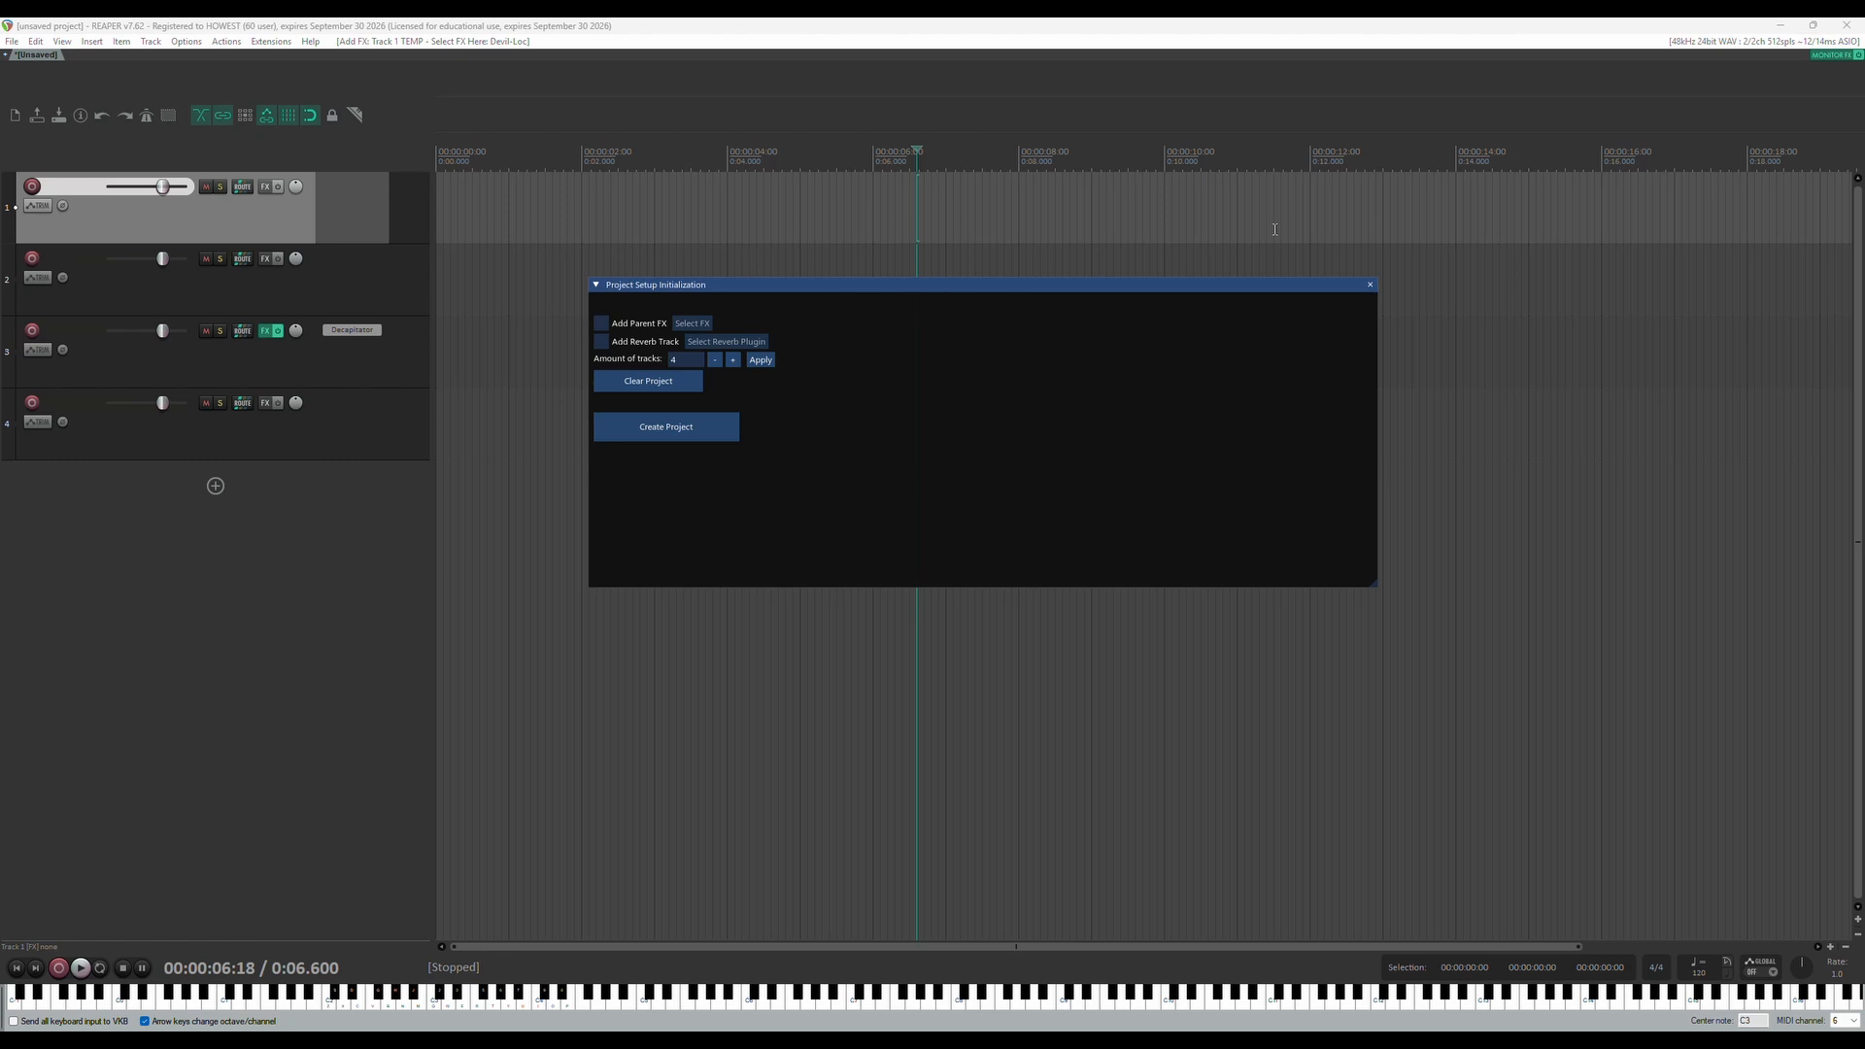
double_click(1003, 295)
left_click_drag(1000, 303, 987, 307)
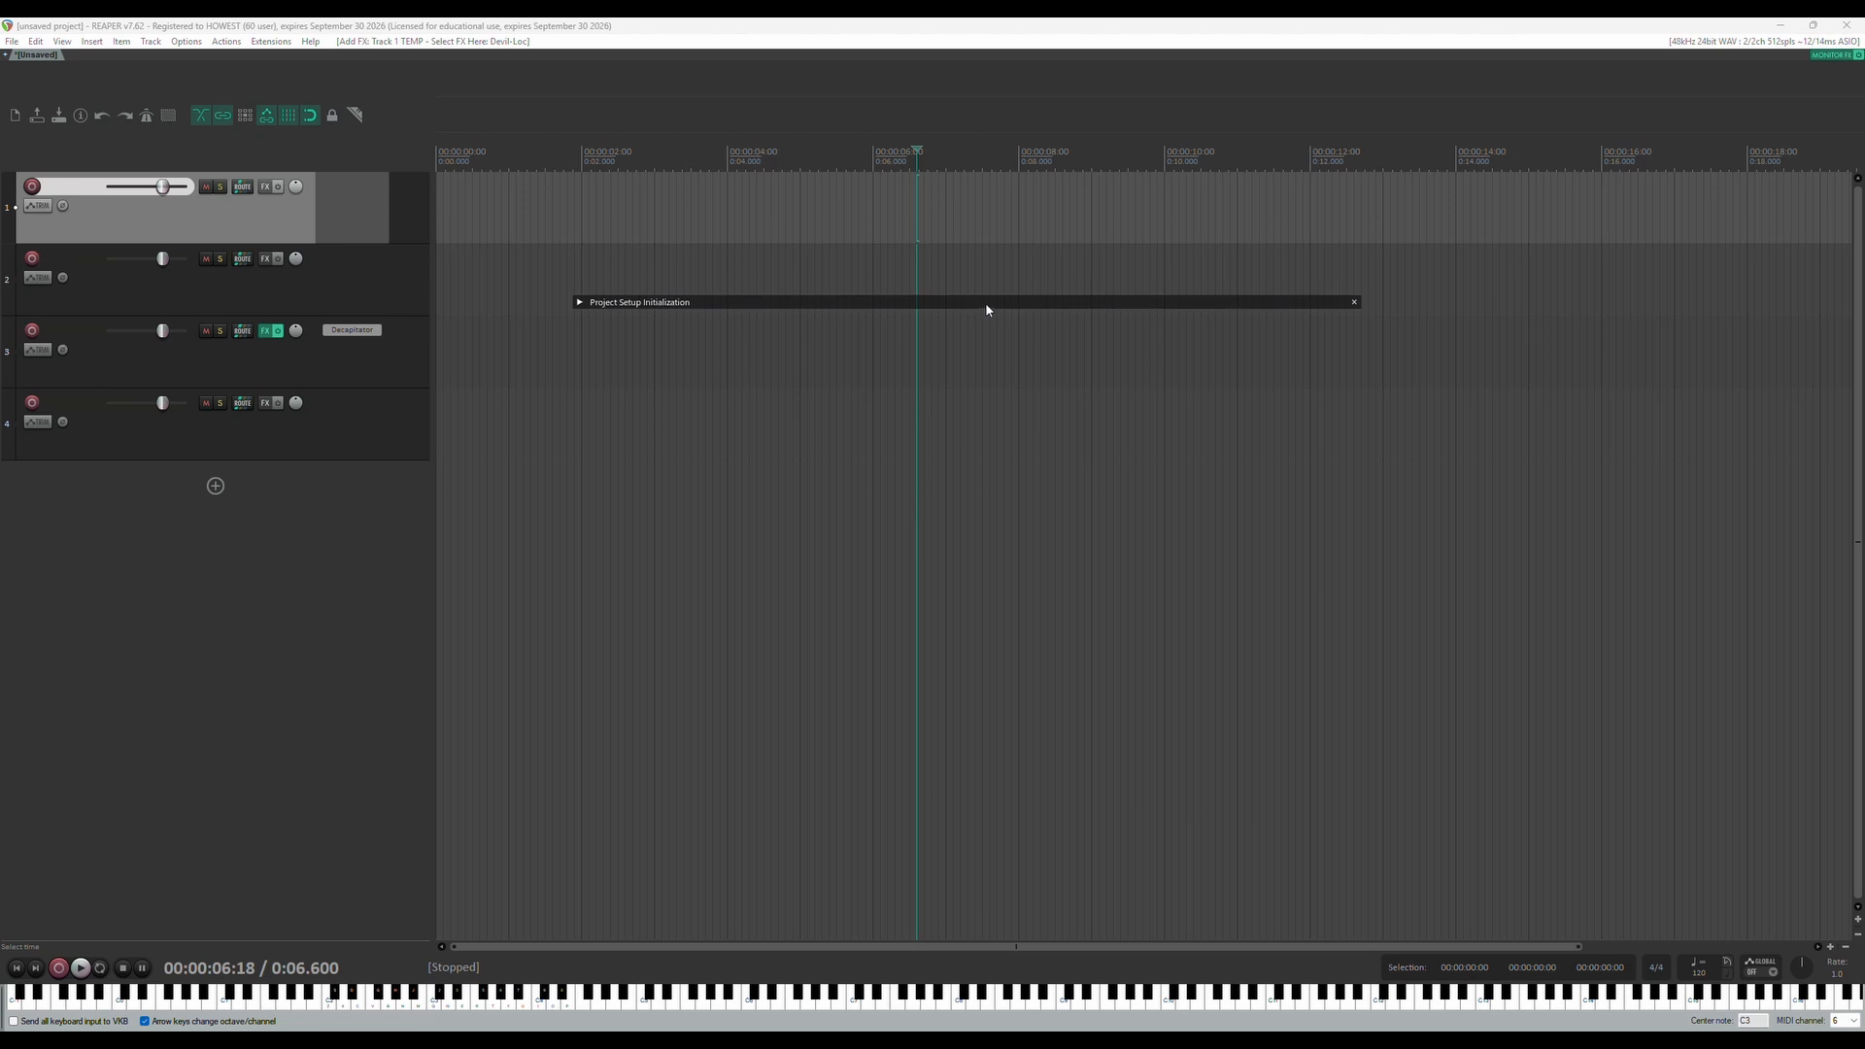
left_click(580, 302)
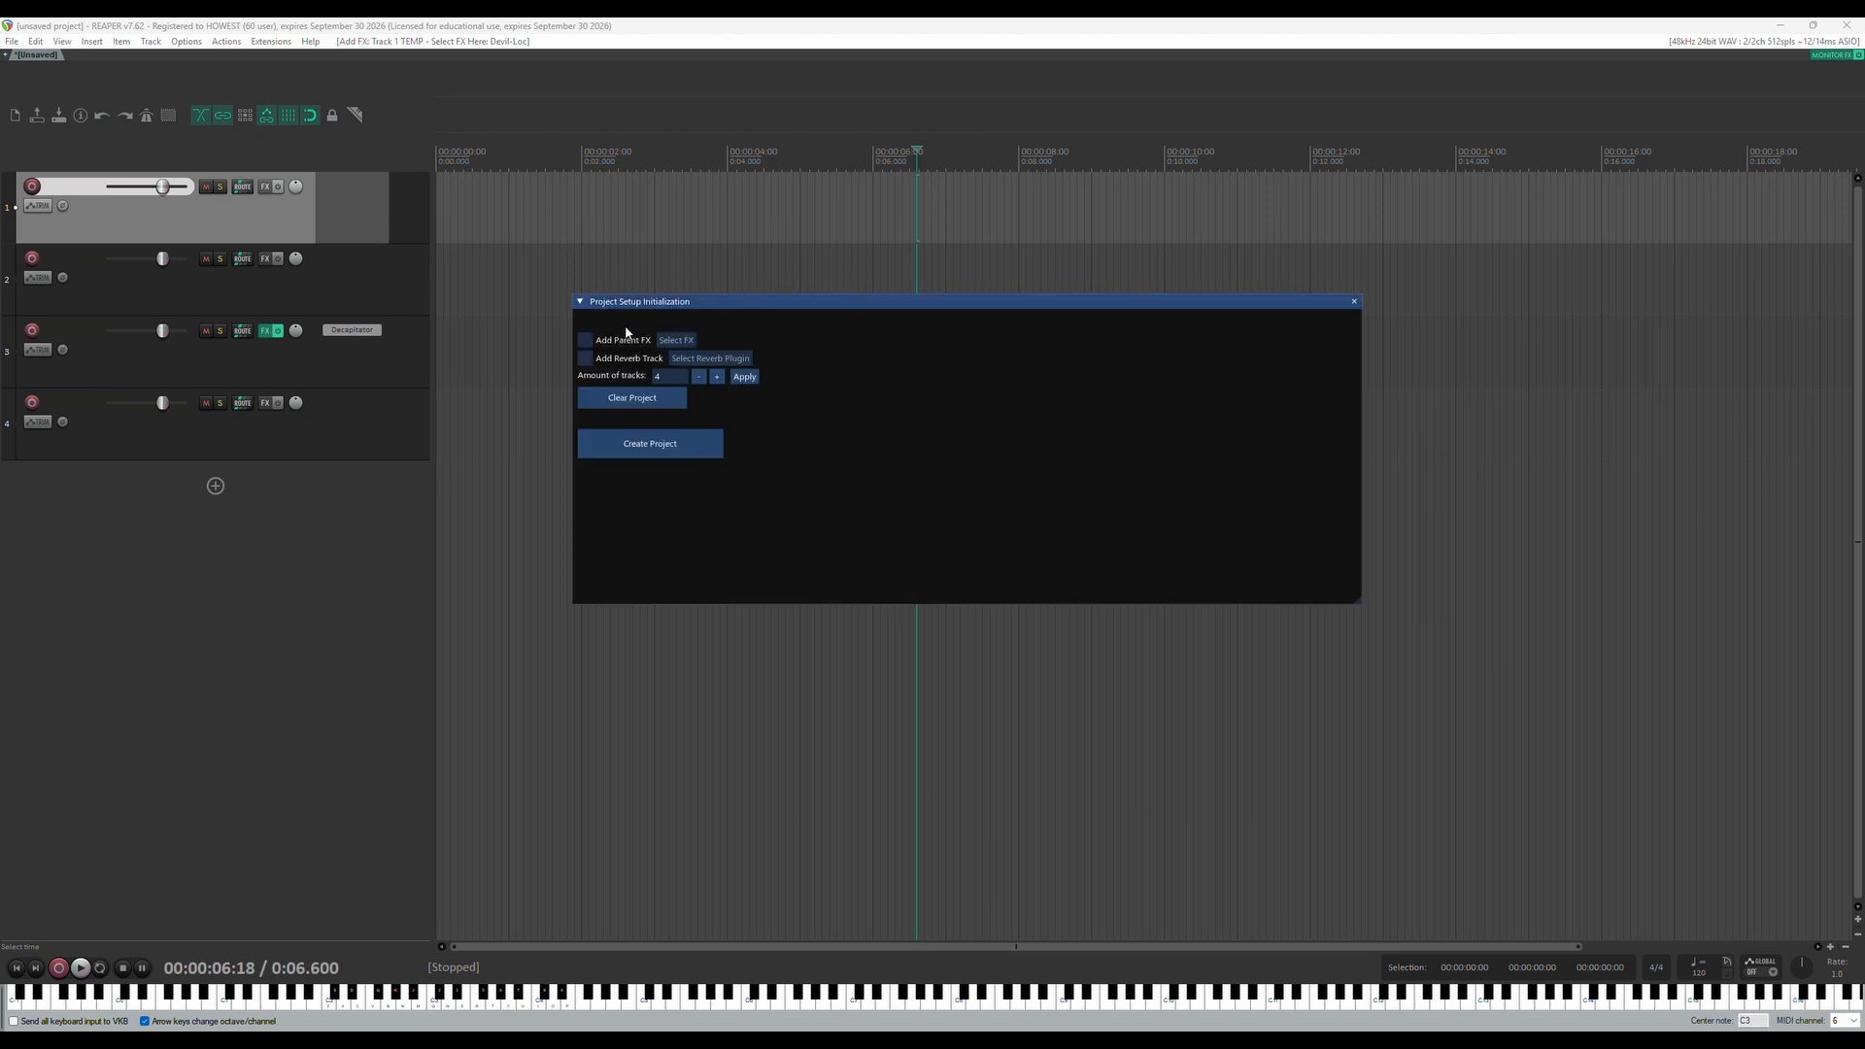
Enable the parent FX and choose VST3: Decapitator (Soundtoys) from the Distortion/Saturation plugins
left_click(588, 342)
left_click(675, 339)
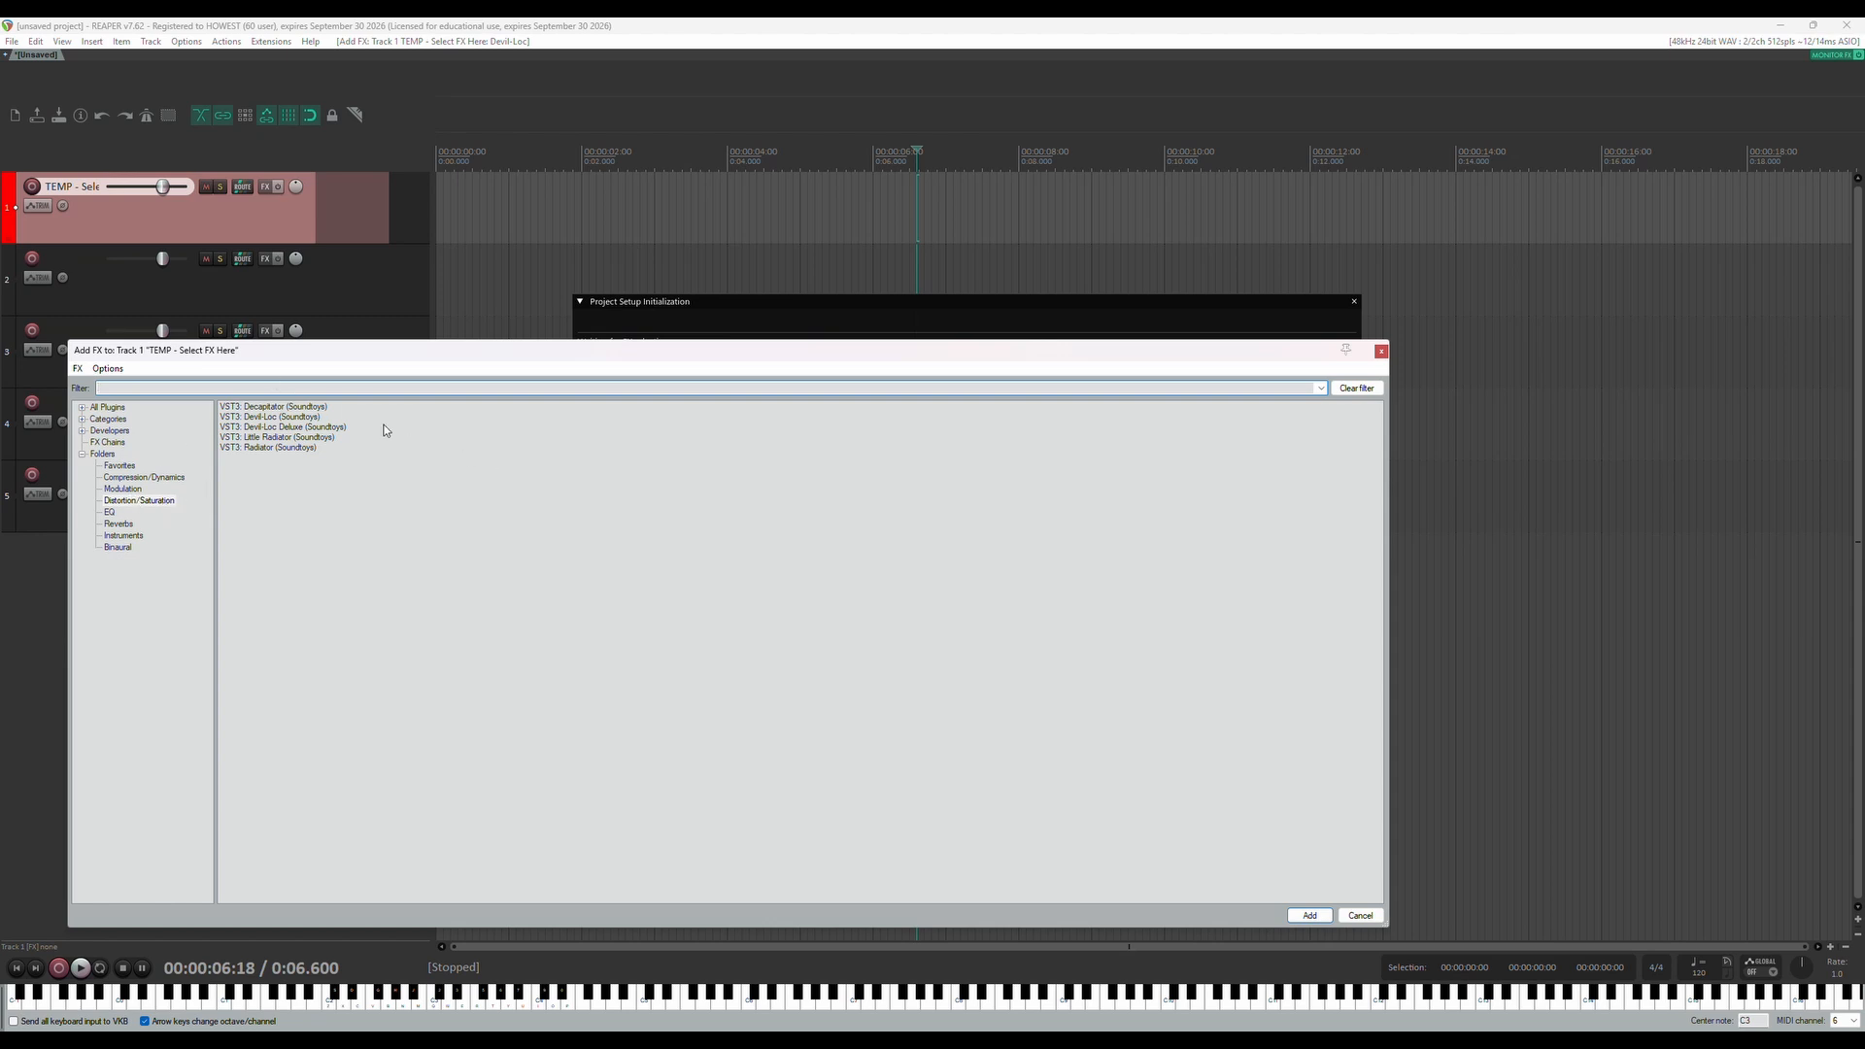
left_click(284, 408)
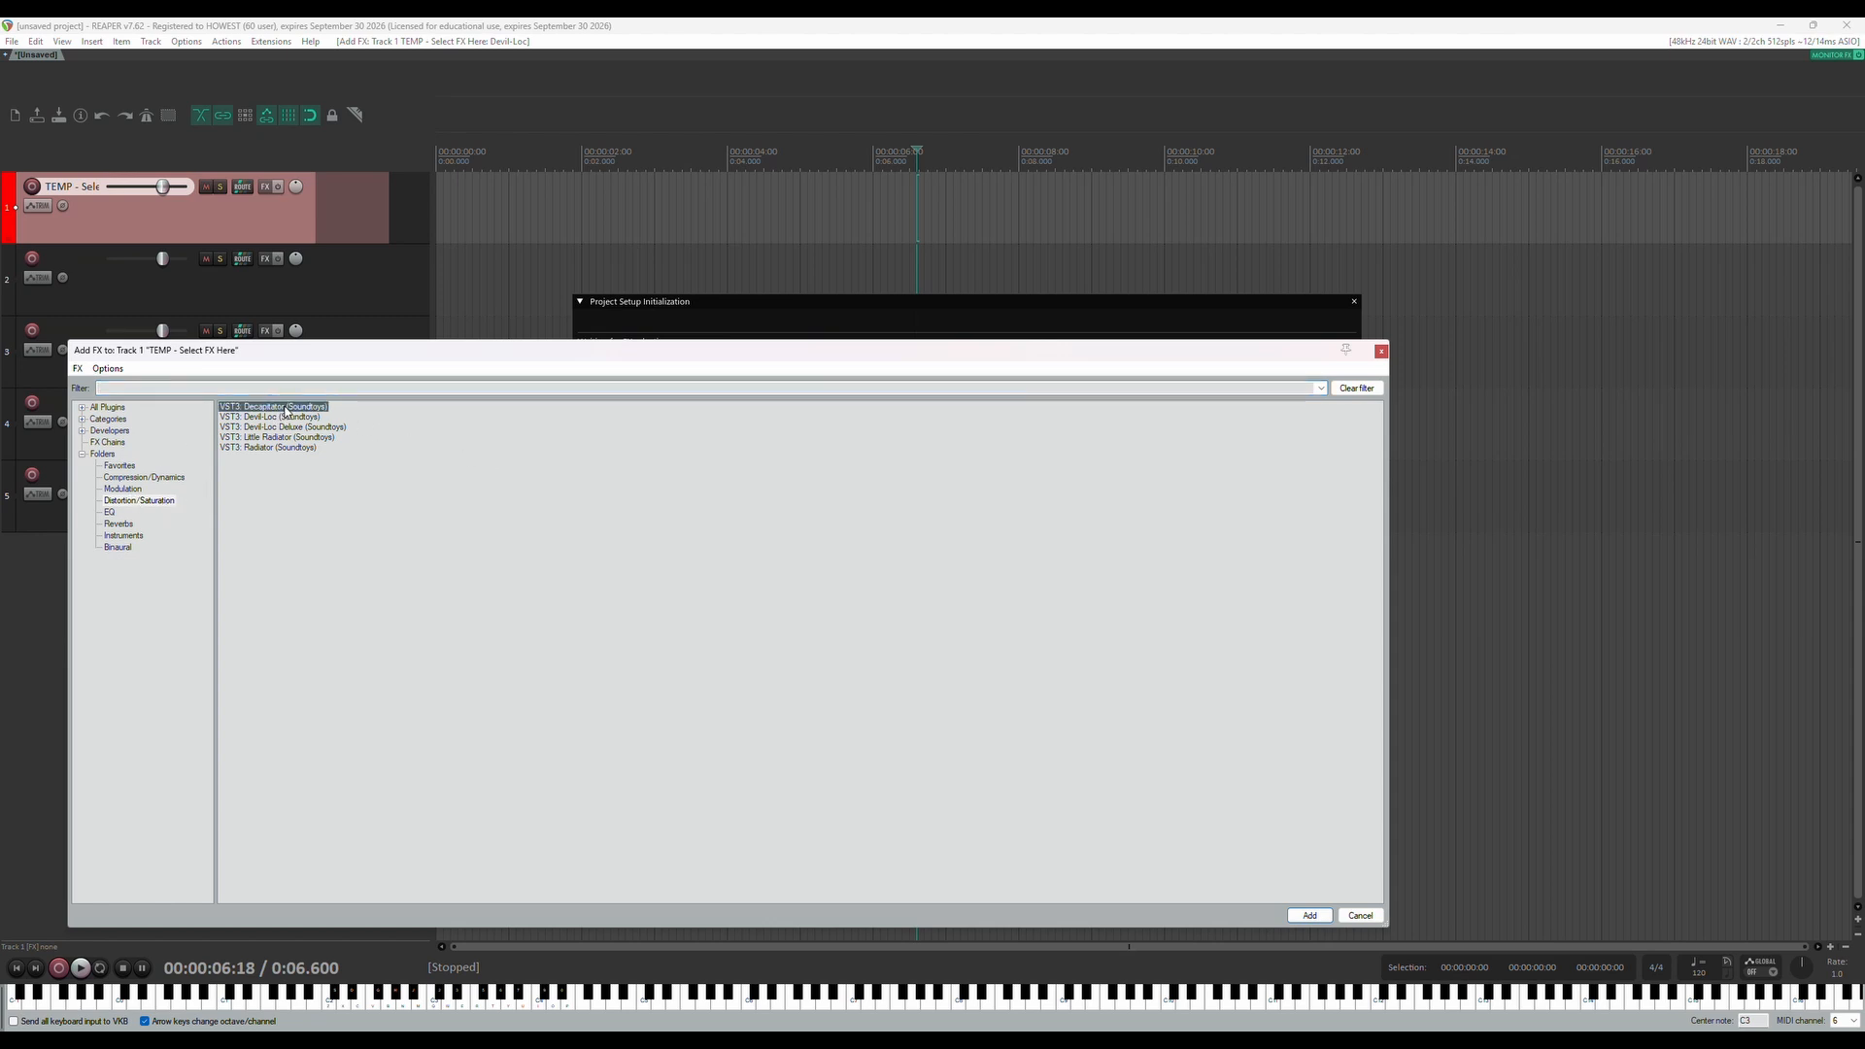
key("Return")
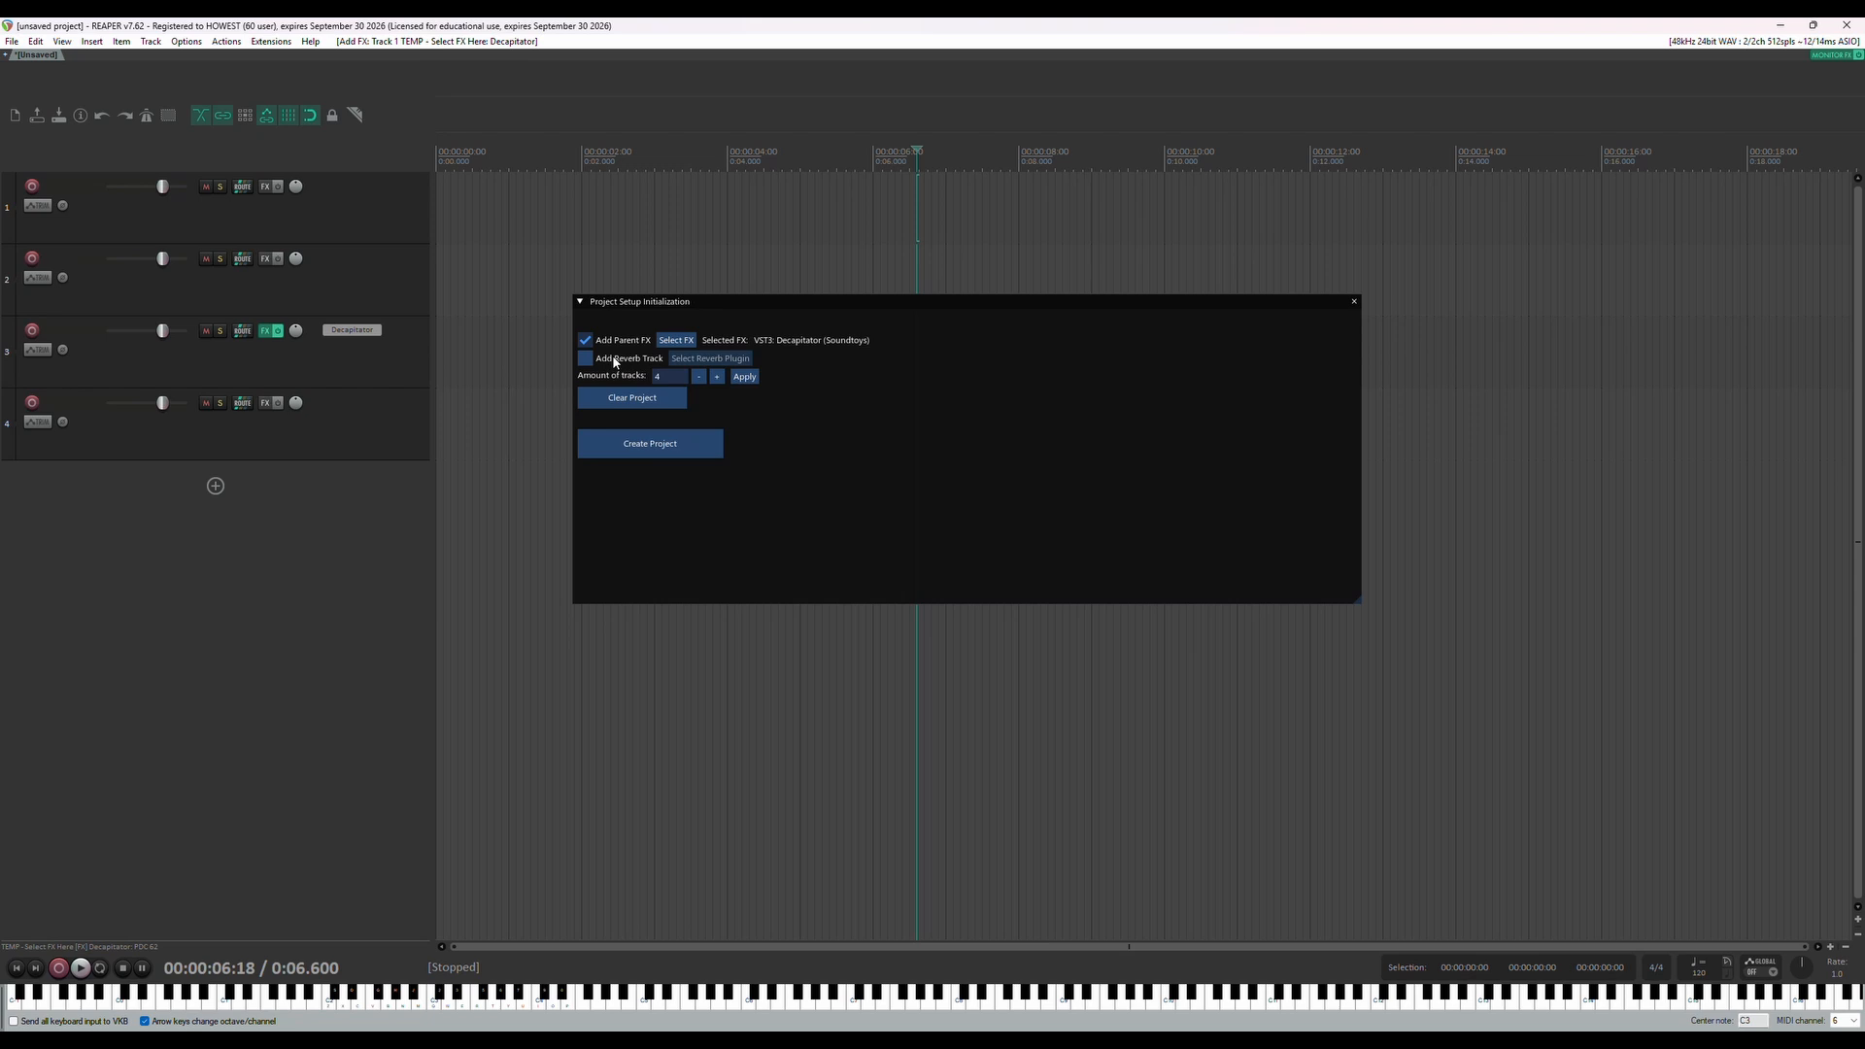
Add a reverb track and choose VST3: Little Plate (Soundtoys) from the Reverbs folder as its plugin
left_click(585, 359)
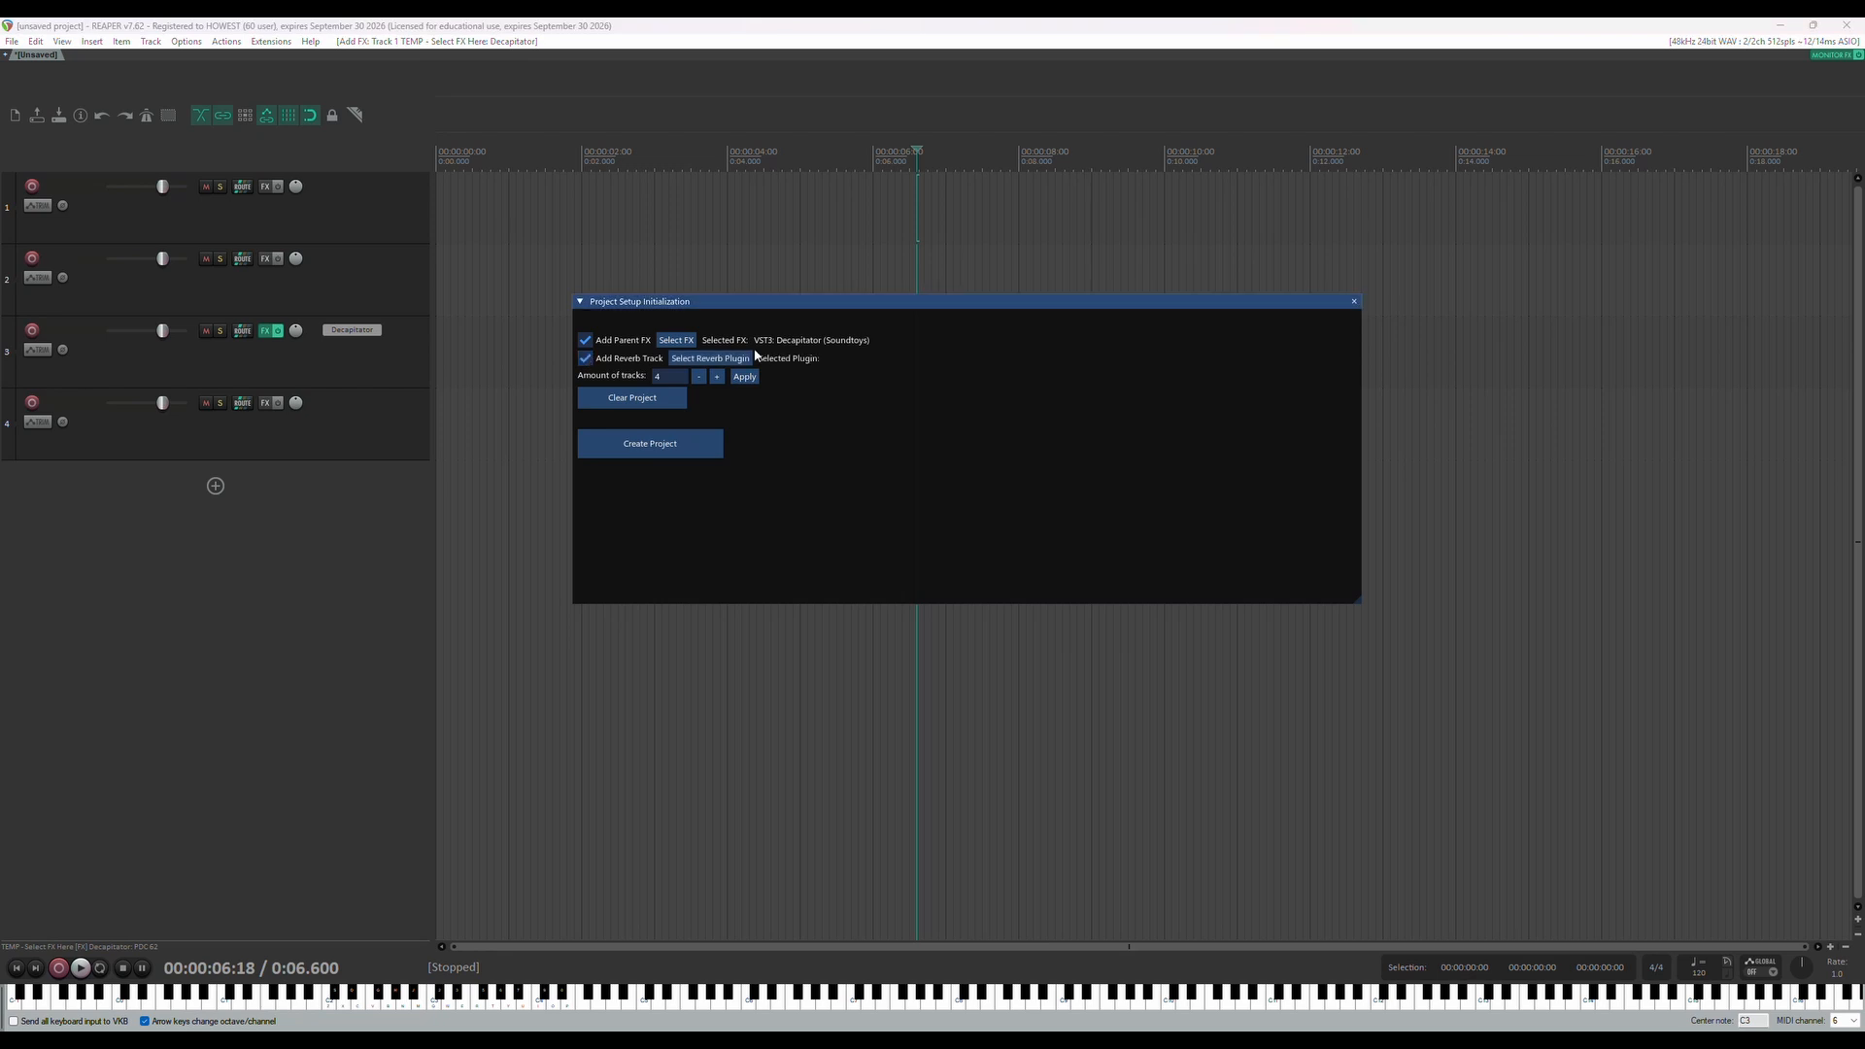
left_click(710, 359)
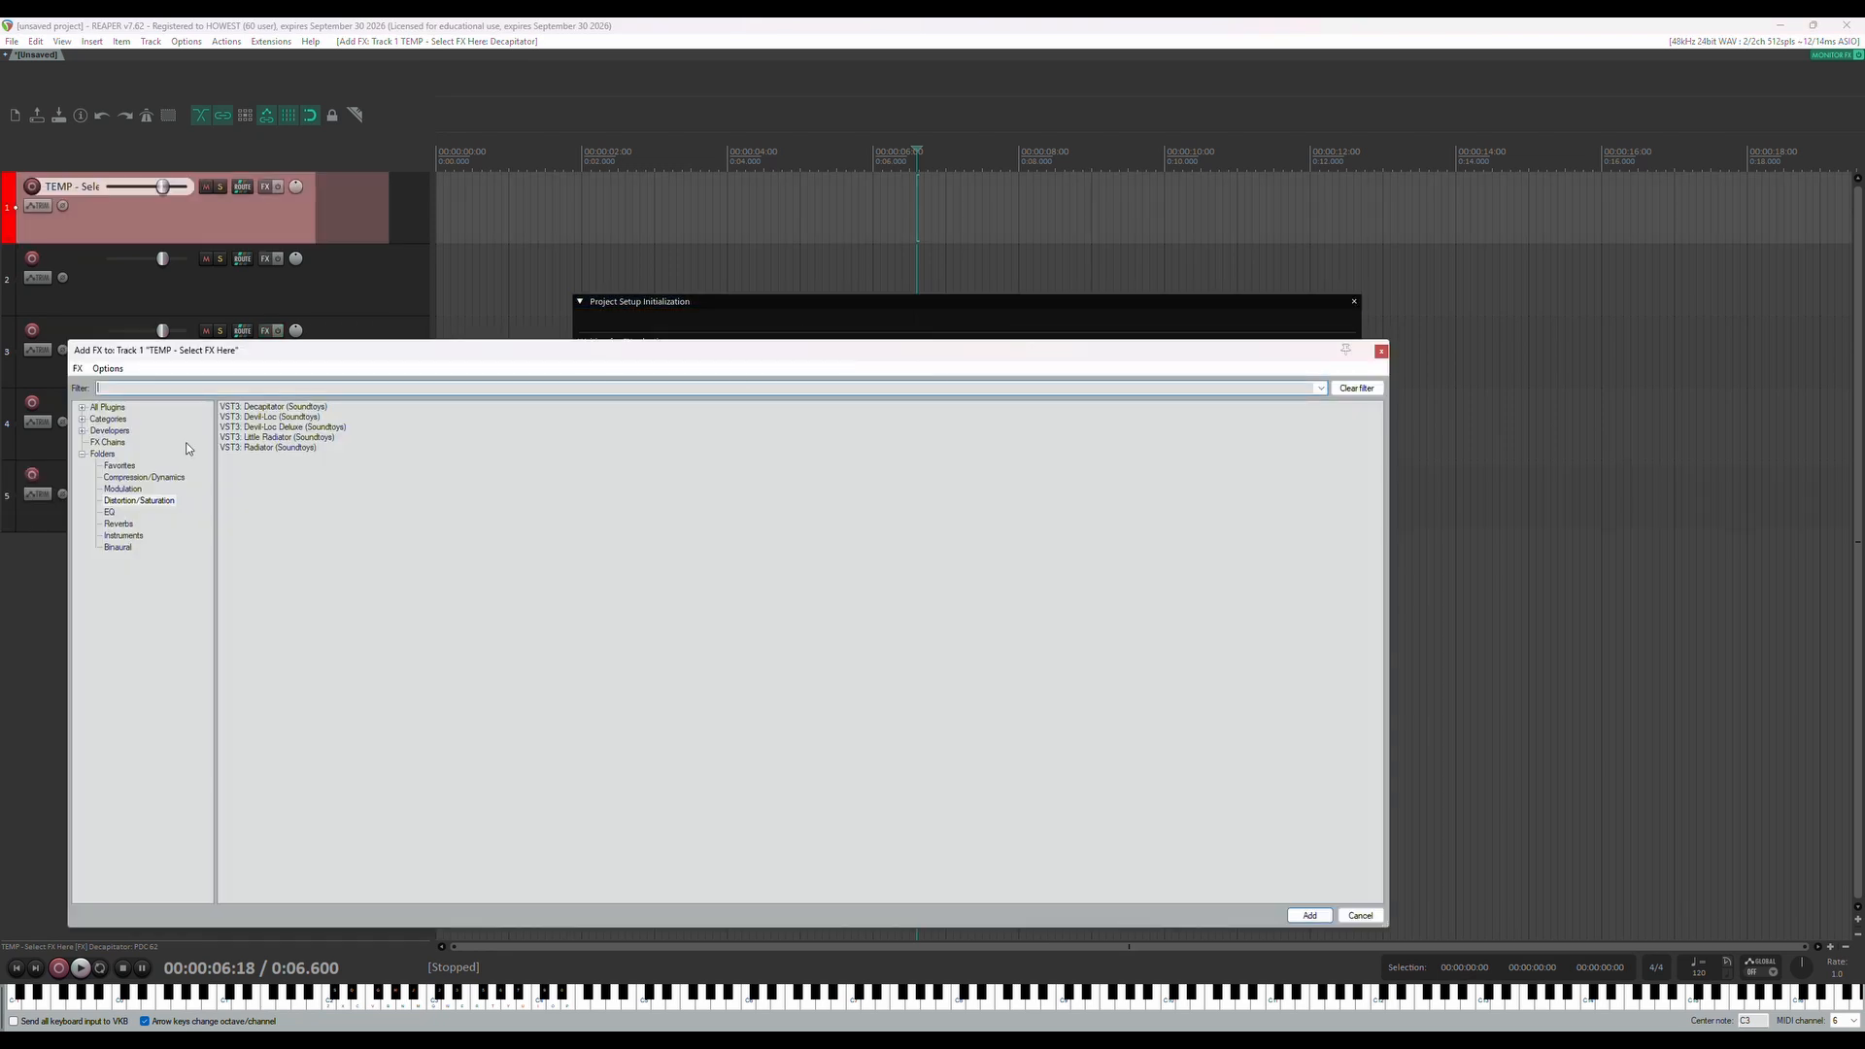
left_click(118, 524)
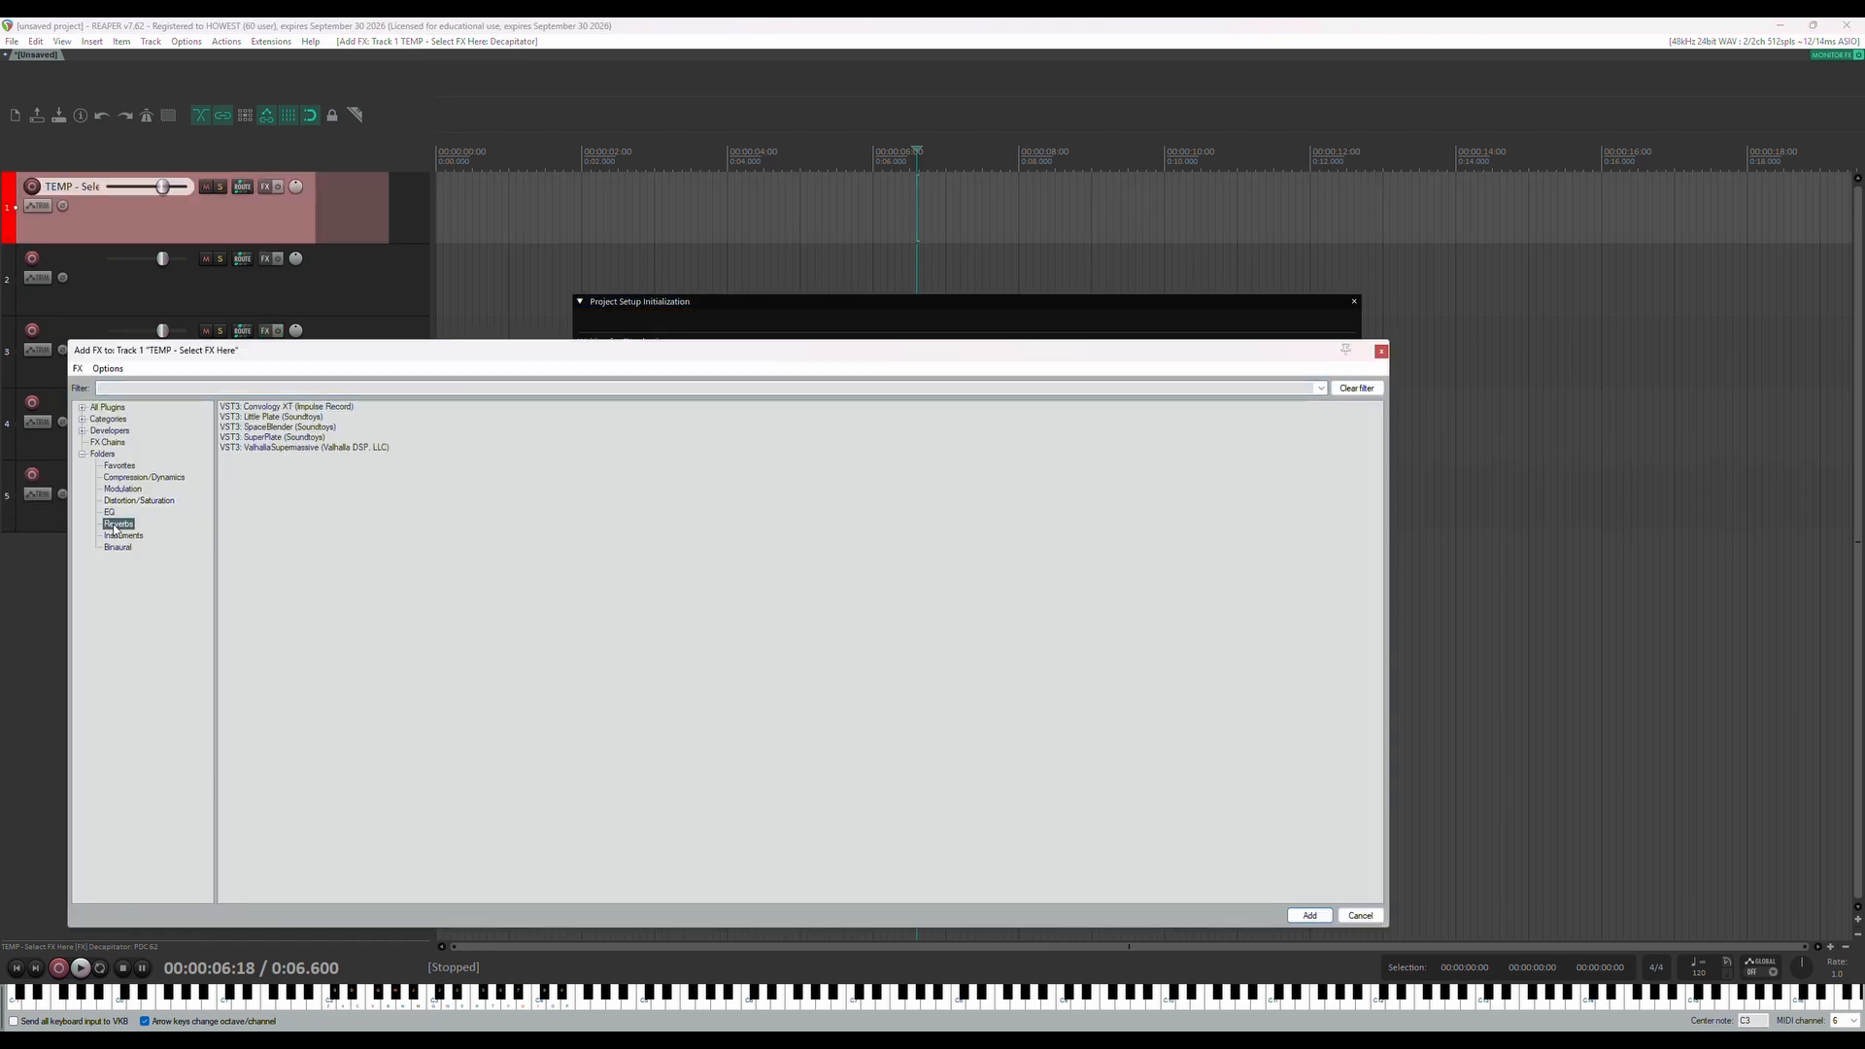
left_click(276, 418)
key("Return")
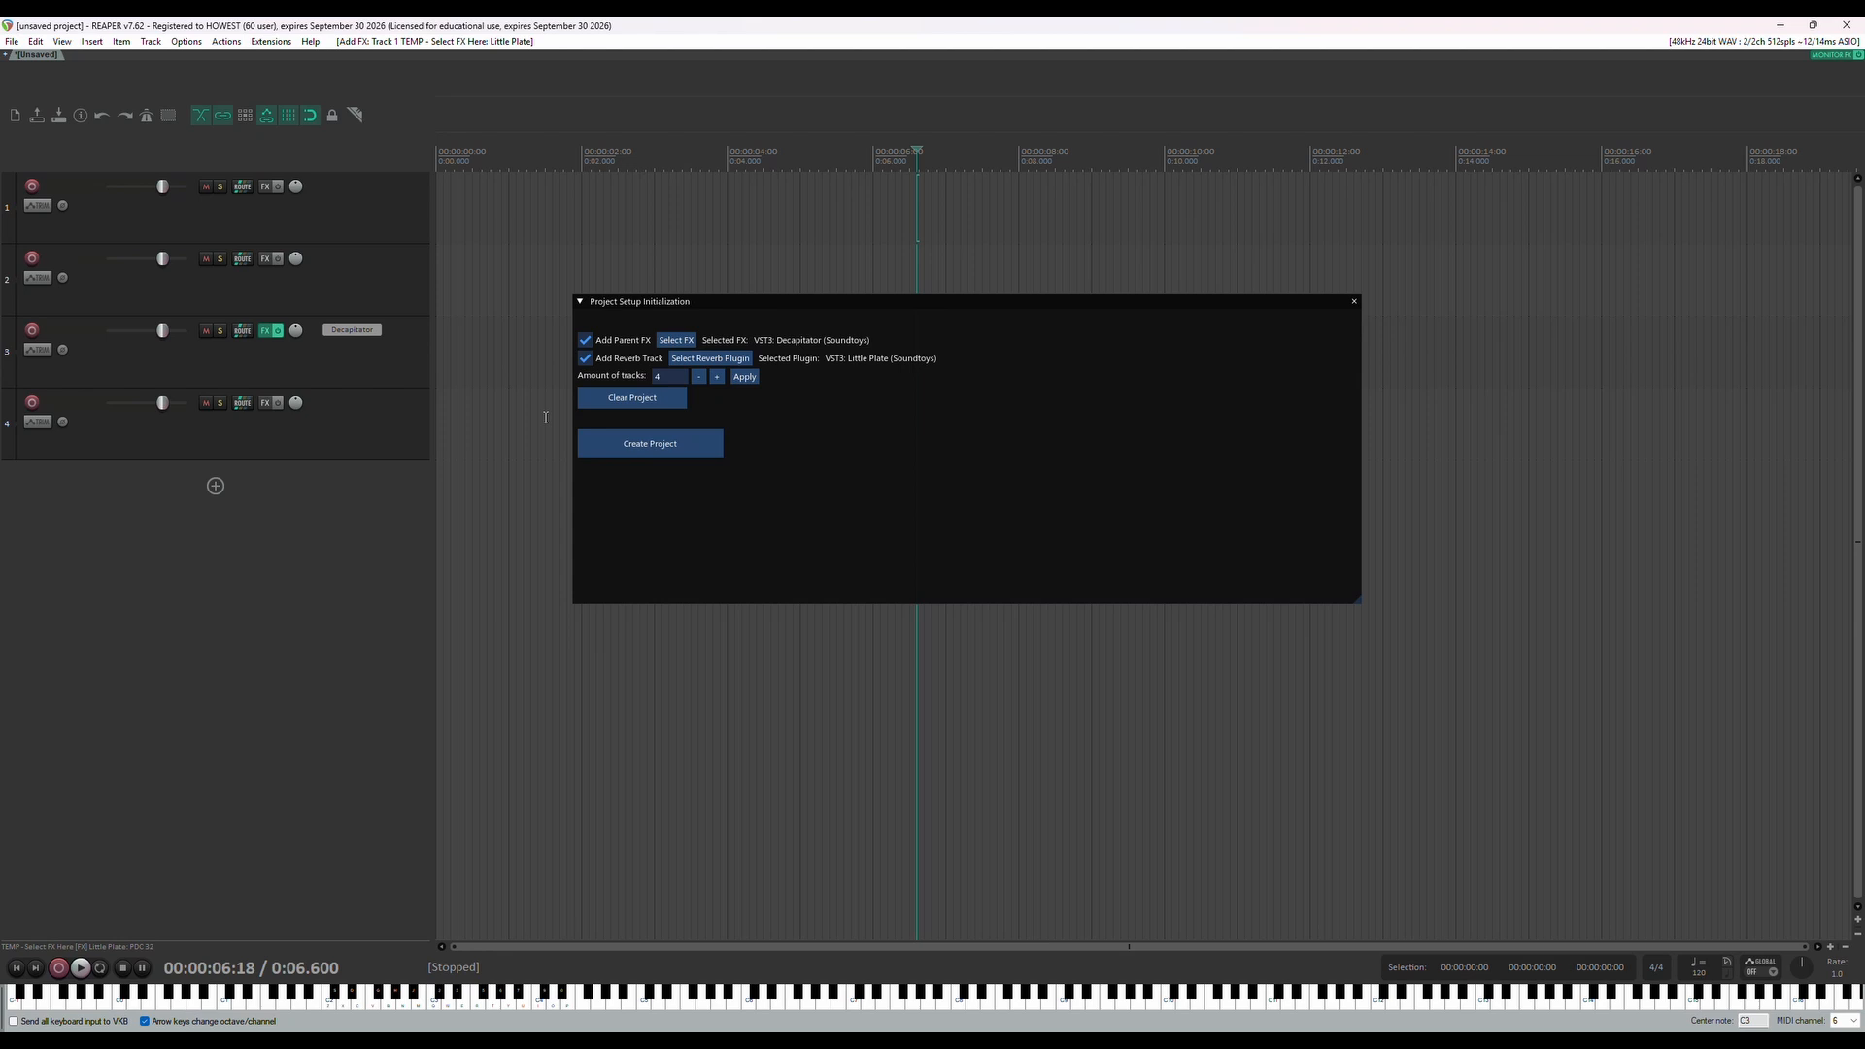
left_click(937, 308)
double_click(936, 303)
left_click_drag(937, 303, 922, 287)
left_click(566, 284)
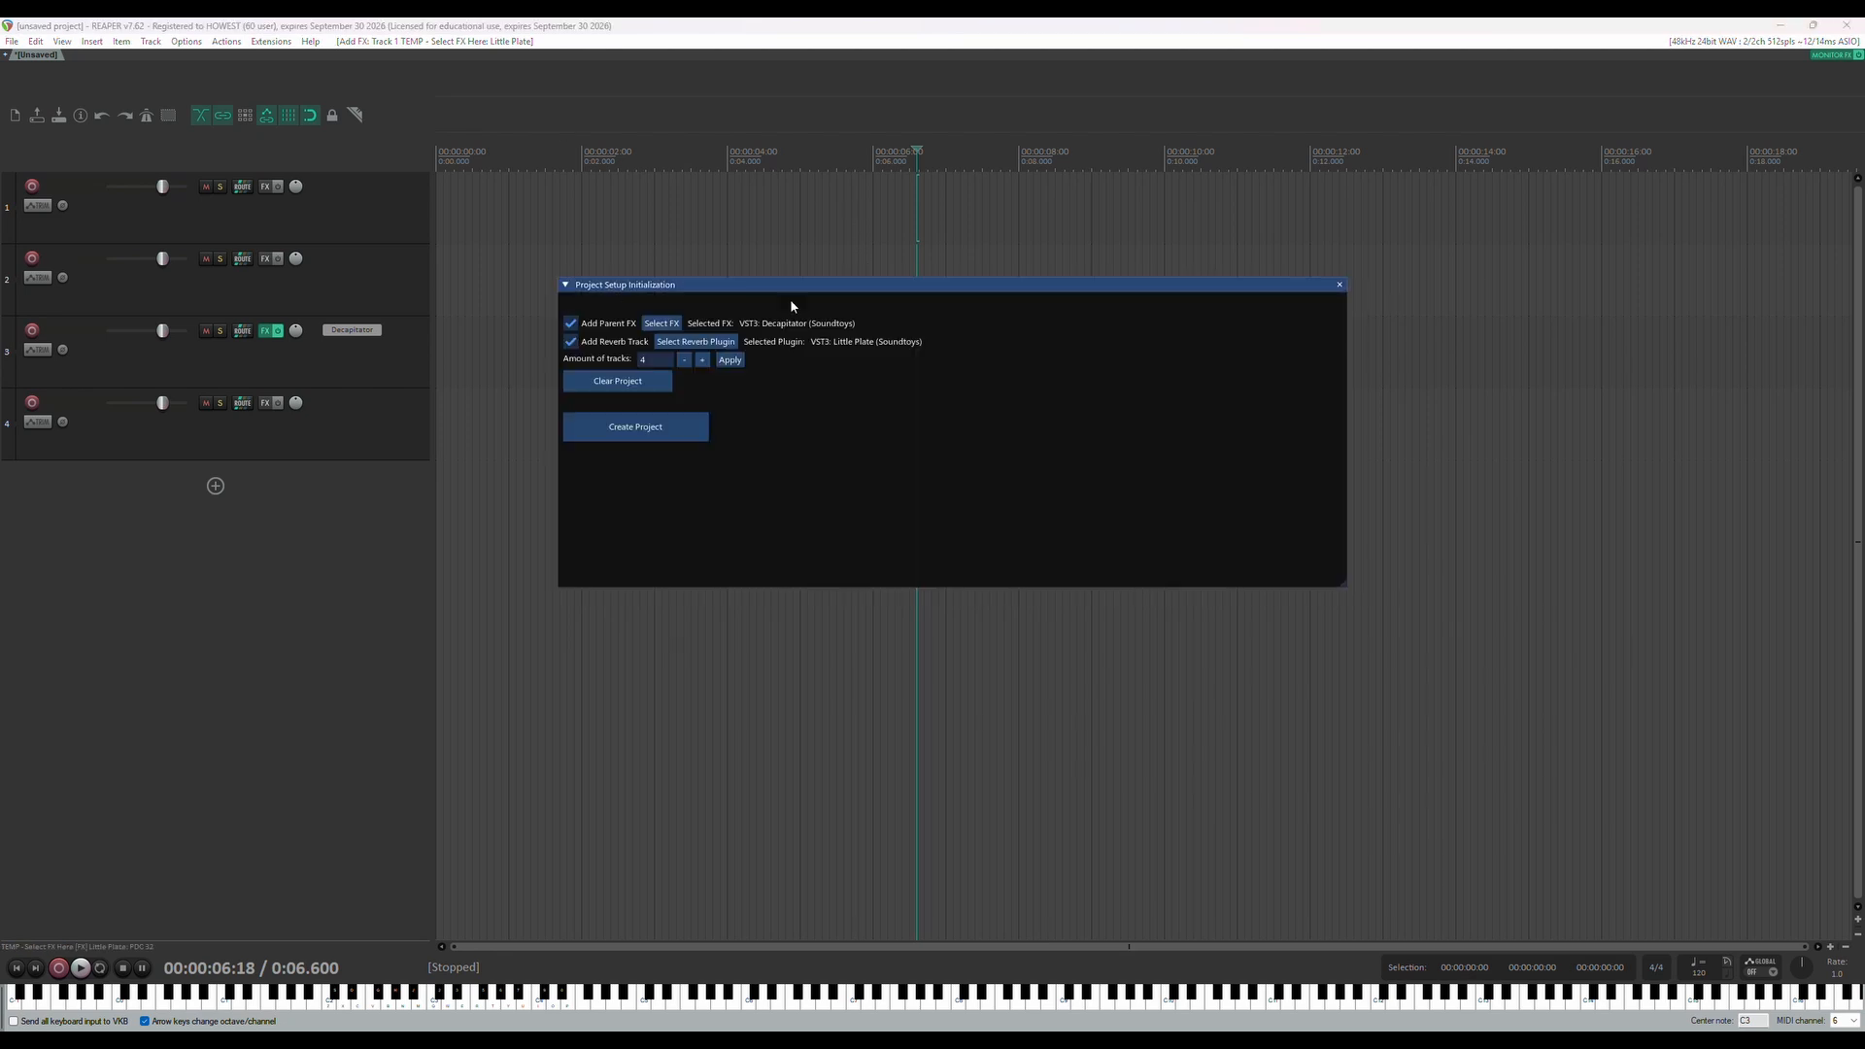
Apply the track amount of 4 to generate the configuration rows, and name Track 1 "Ambience"
left_click(730, 360)
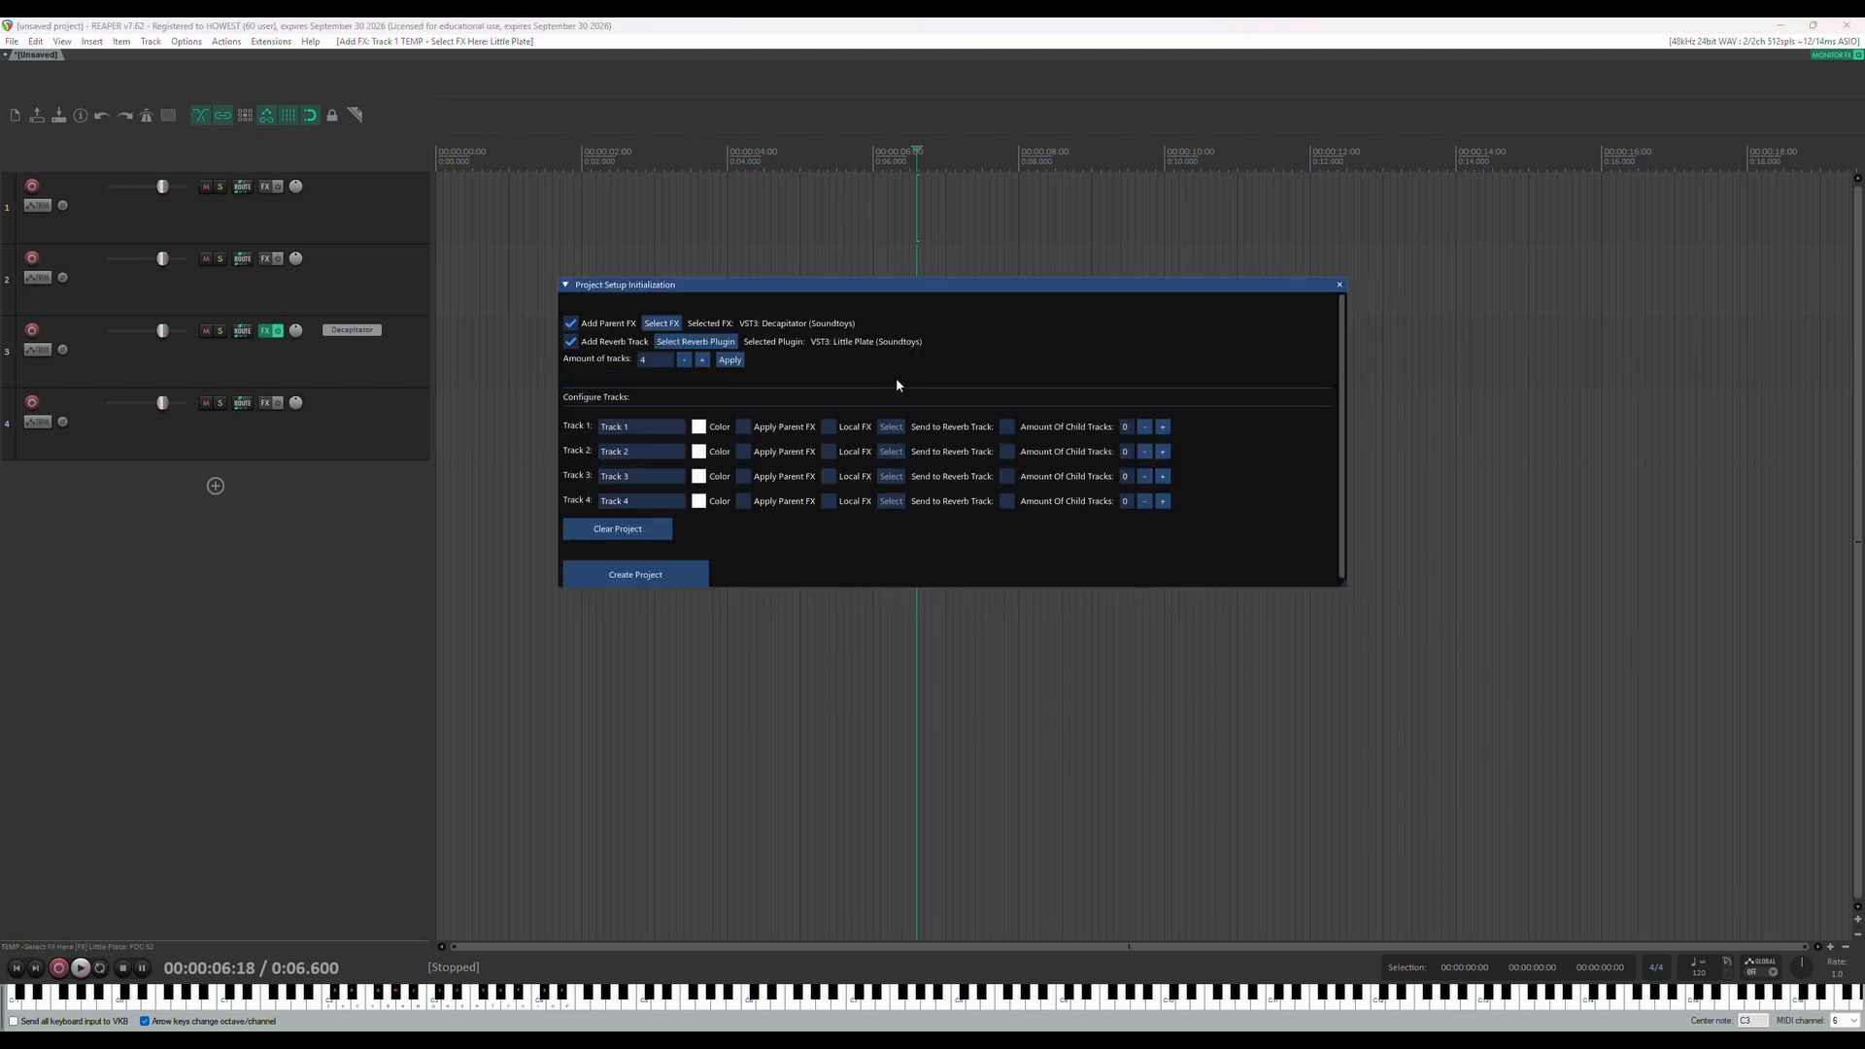
scroll(895, 384, "down", 1)
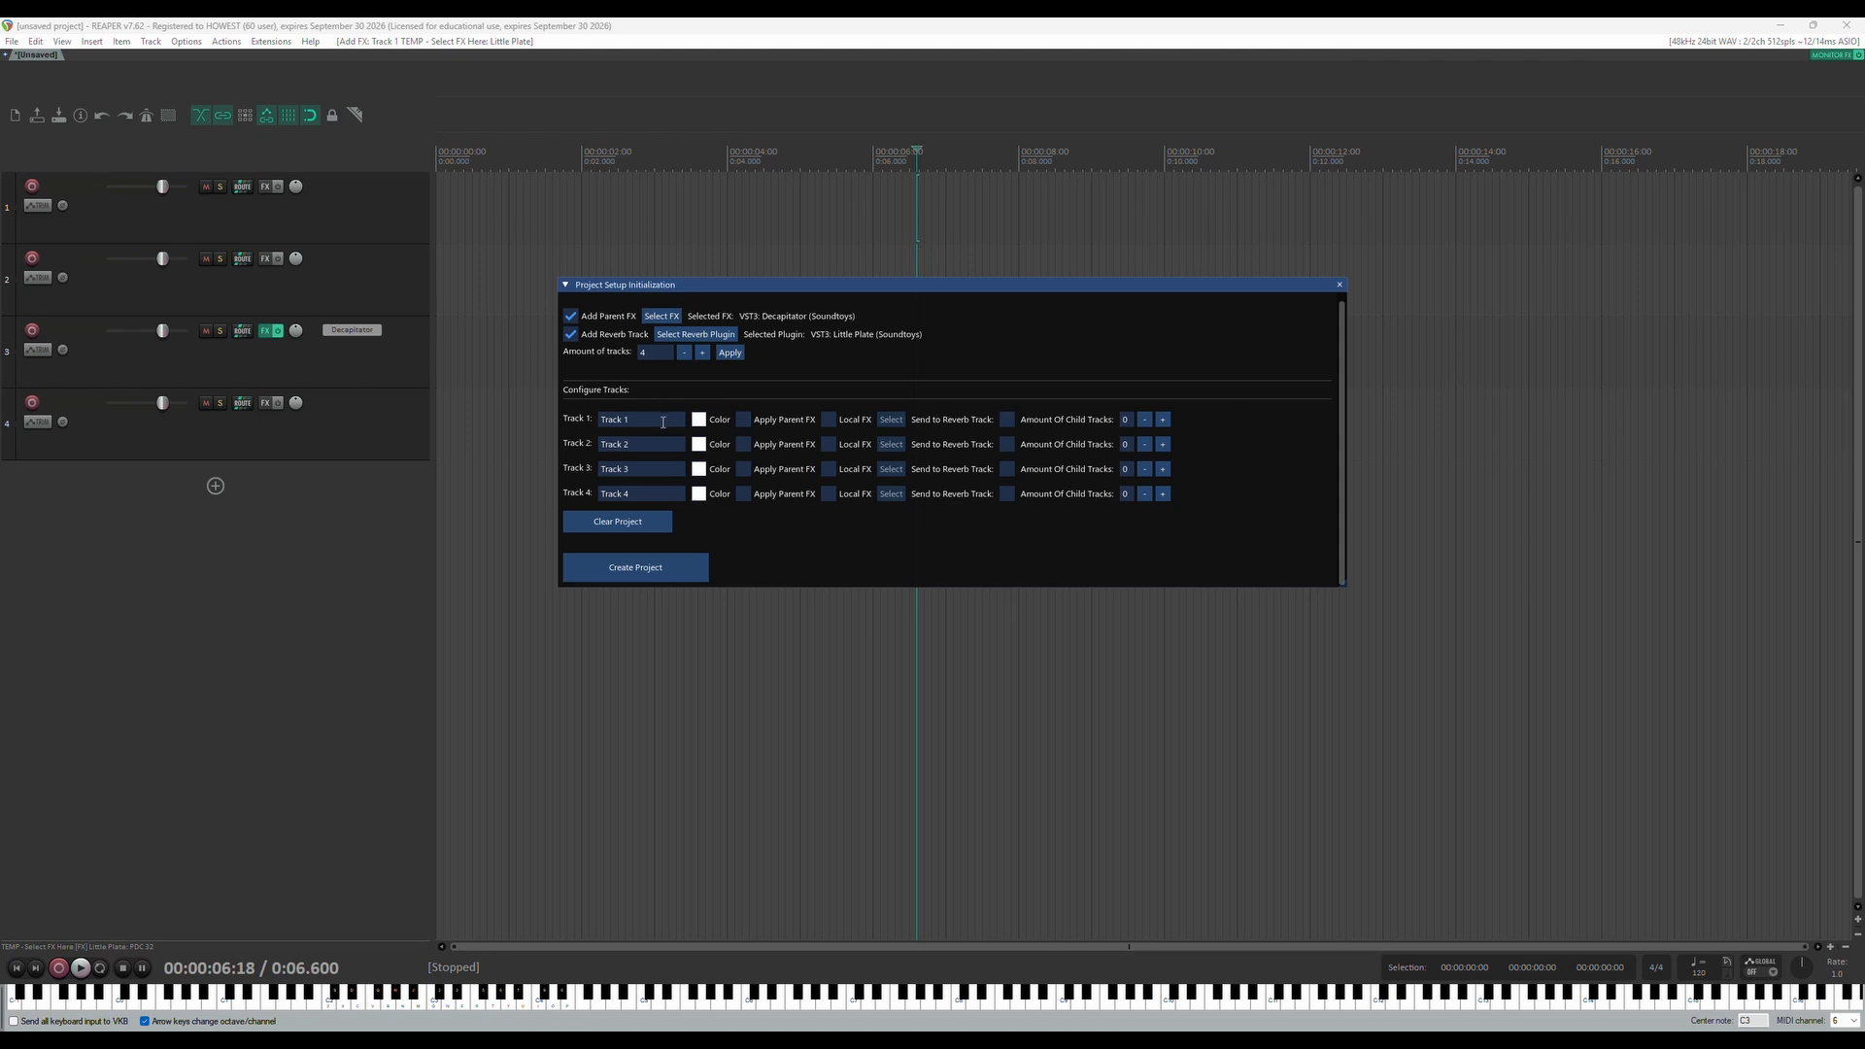
left_click_drag(664, 422, 574, 425)
type("Anbg")
type("bience")
Set the Ambience track's colour to bright green (#1ADF37)
left_click(700, 419)
left_click(873, 513)
left_click(843, 475)
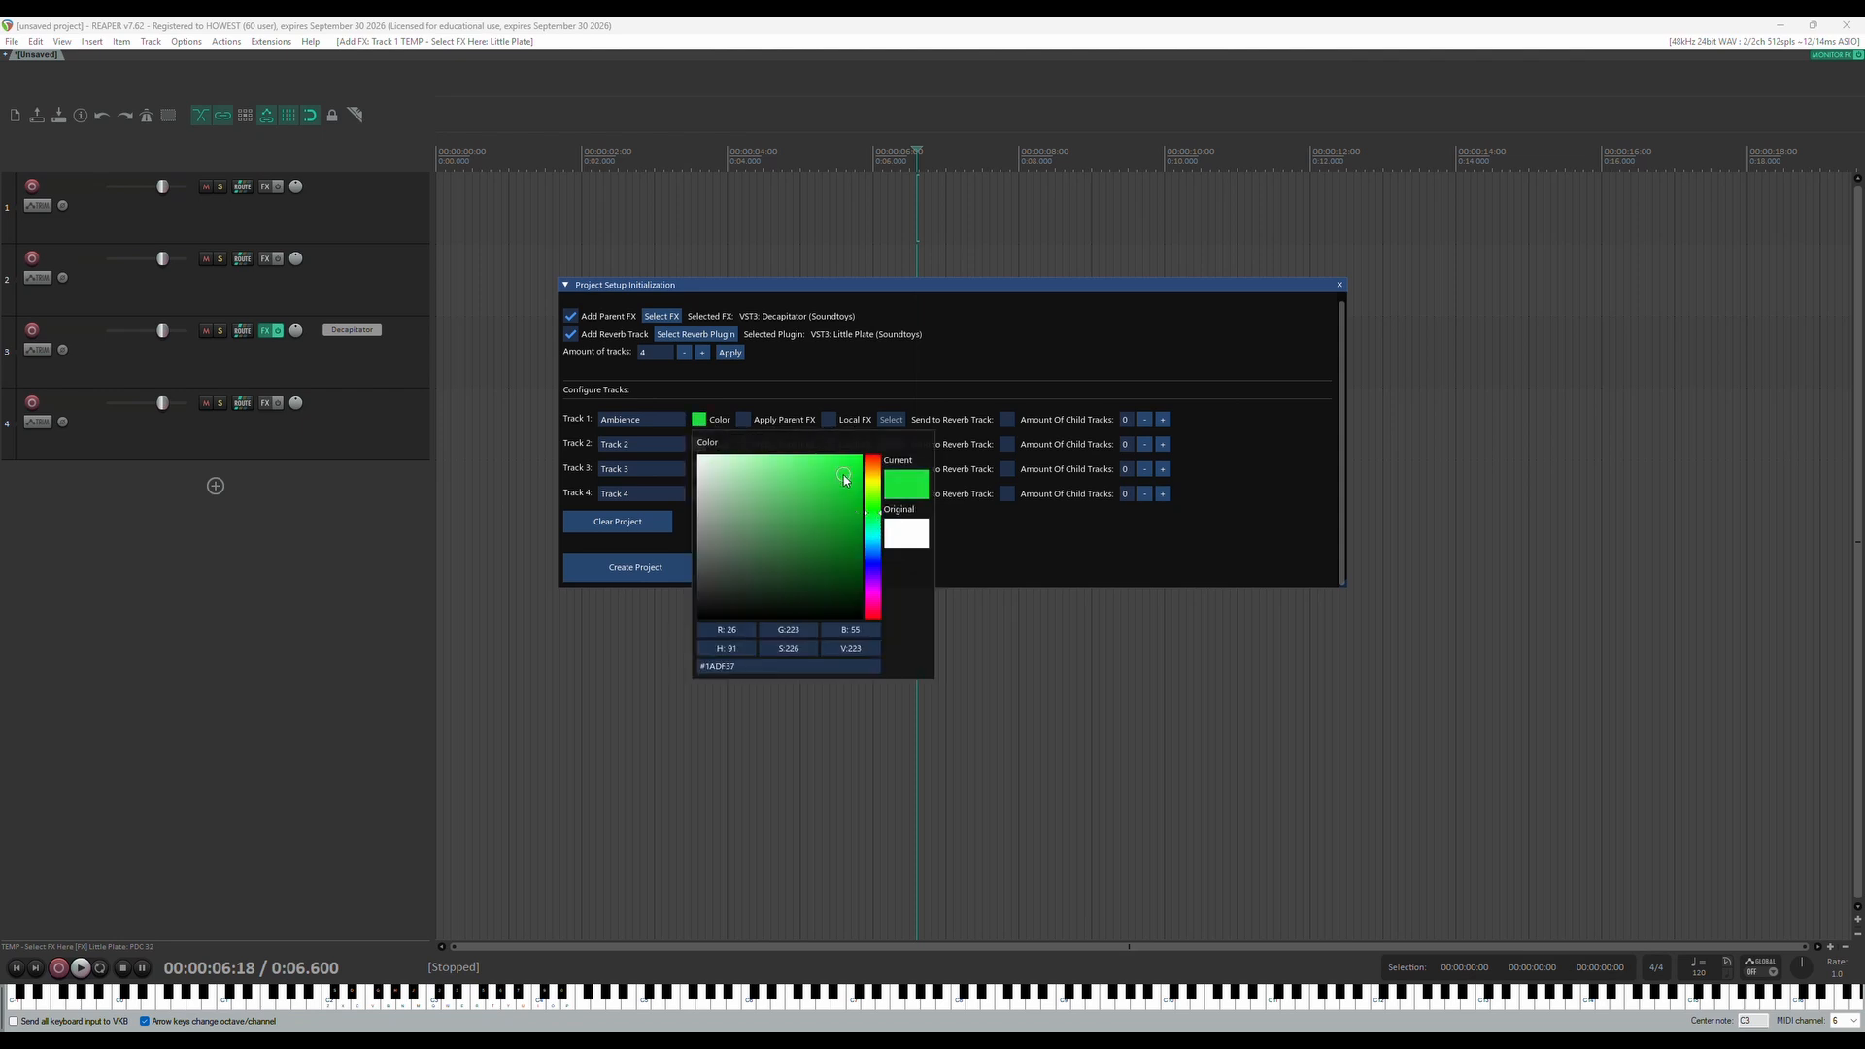
left_click(797, 389)
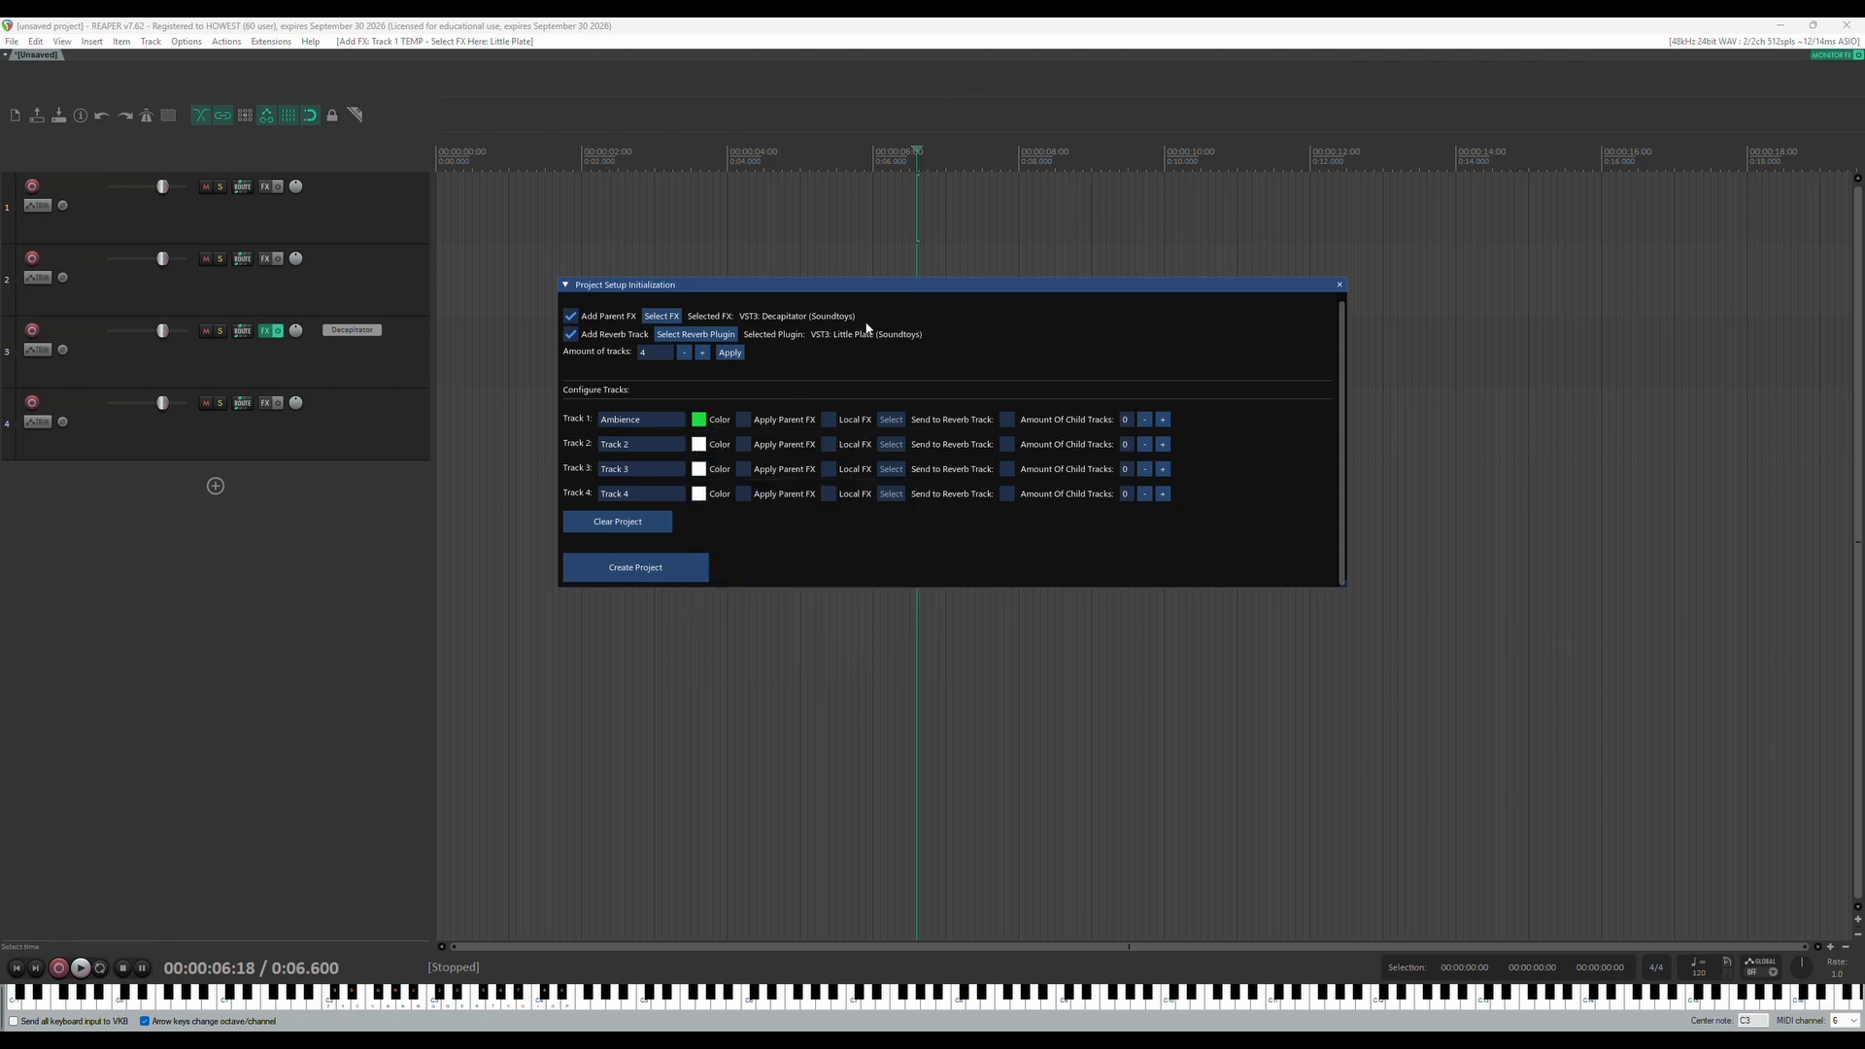
Give the Ambience track the parent FX, a send to the reverb track and 4 child tracks
left_click(743, 420)
left_click(1007, 420)
left_click(1163, 420)
left_click(1163, 419)
left_click(1163, 420)
left_click(1163, 420)
Name Track 2 "Voice" and set its colour to red
type("Voice")
left_click(699, 444)
left_click(854, 494)
left_click(989, 536)
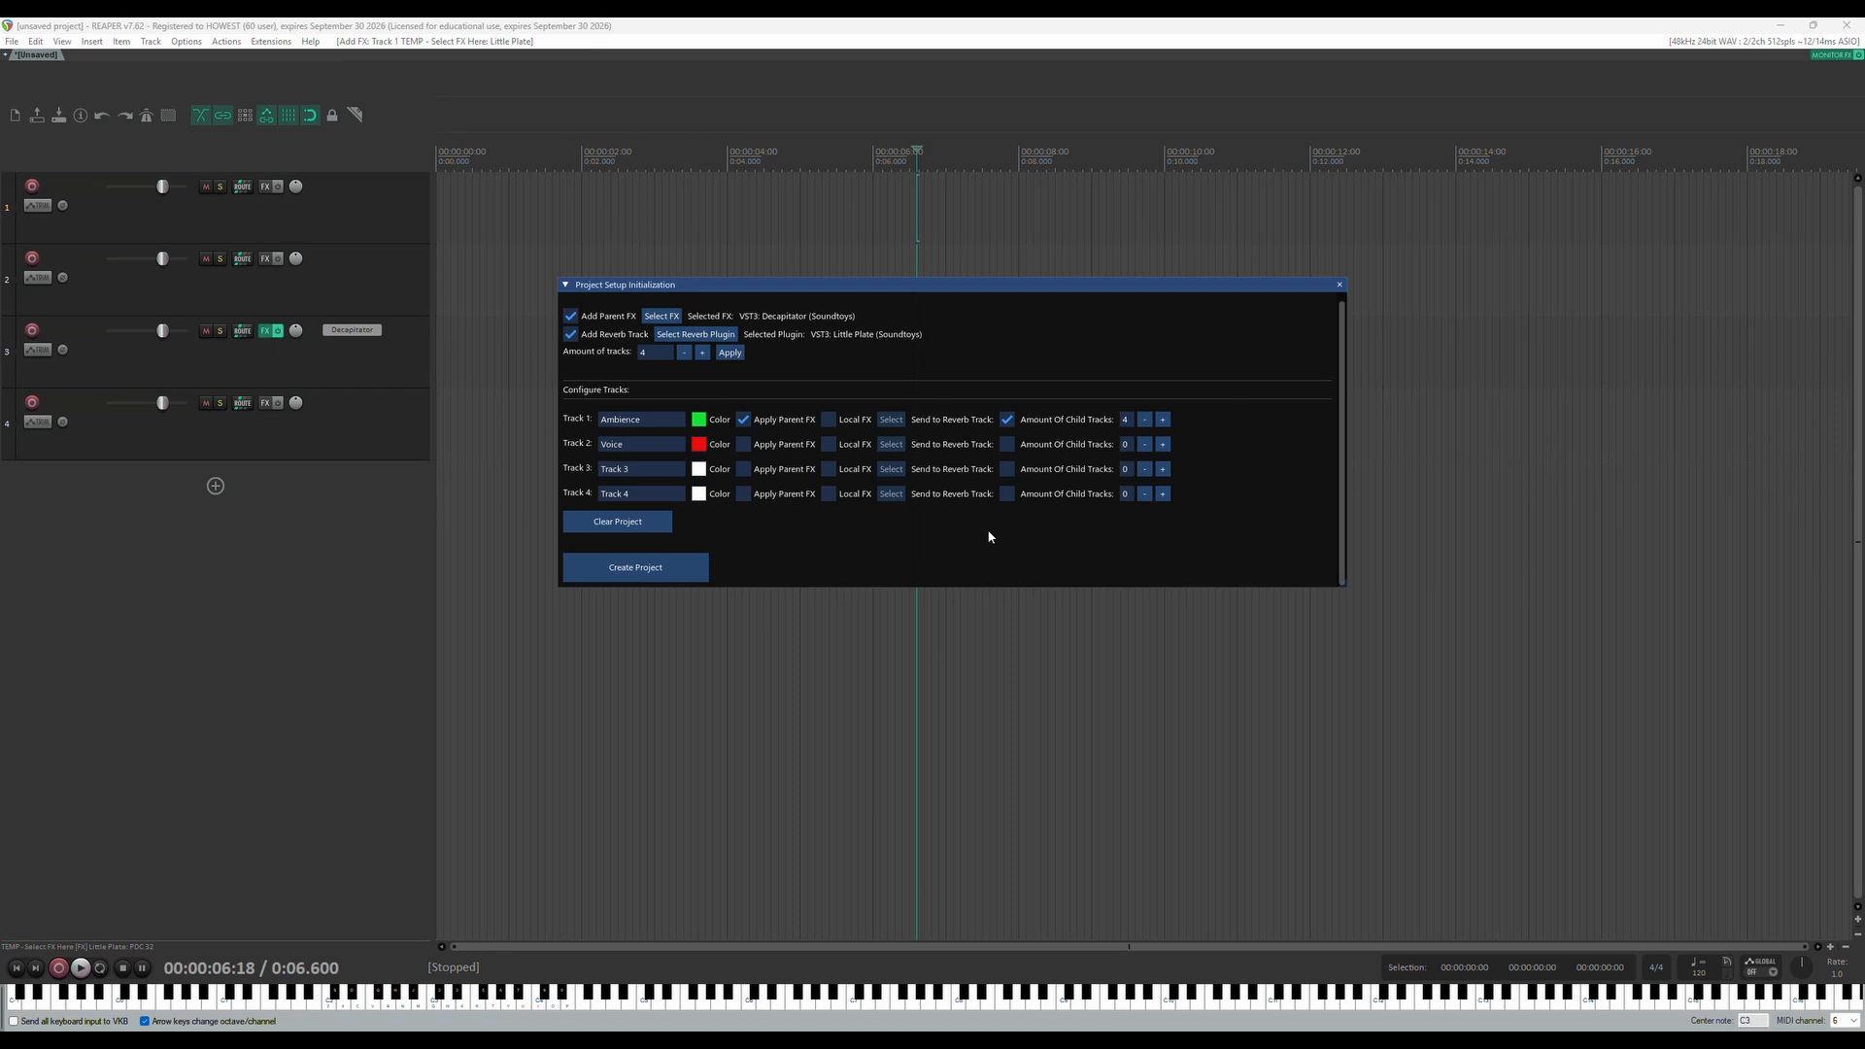
Enable local FX on the Voice track and choose VST3: TDR Kotelnikov (Tokyo Dawn Labs) from the Compression/Dynamics plugins
left_click(829, 445)
left_click(890, 446)
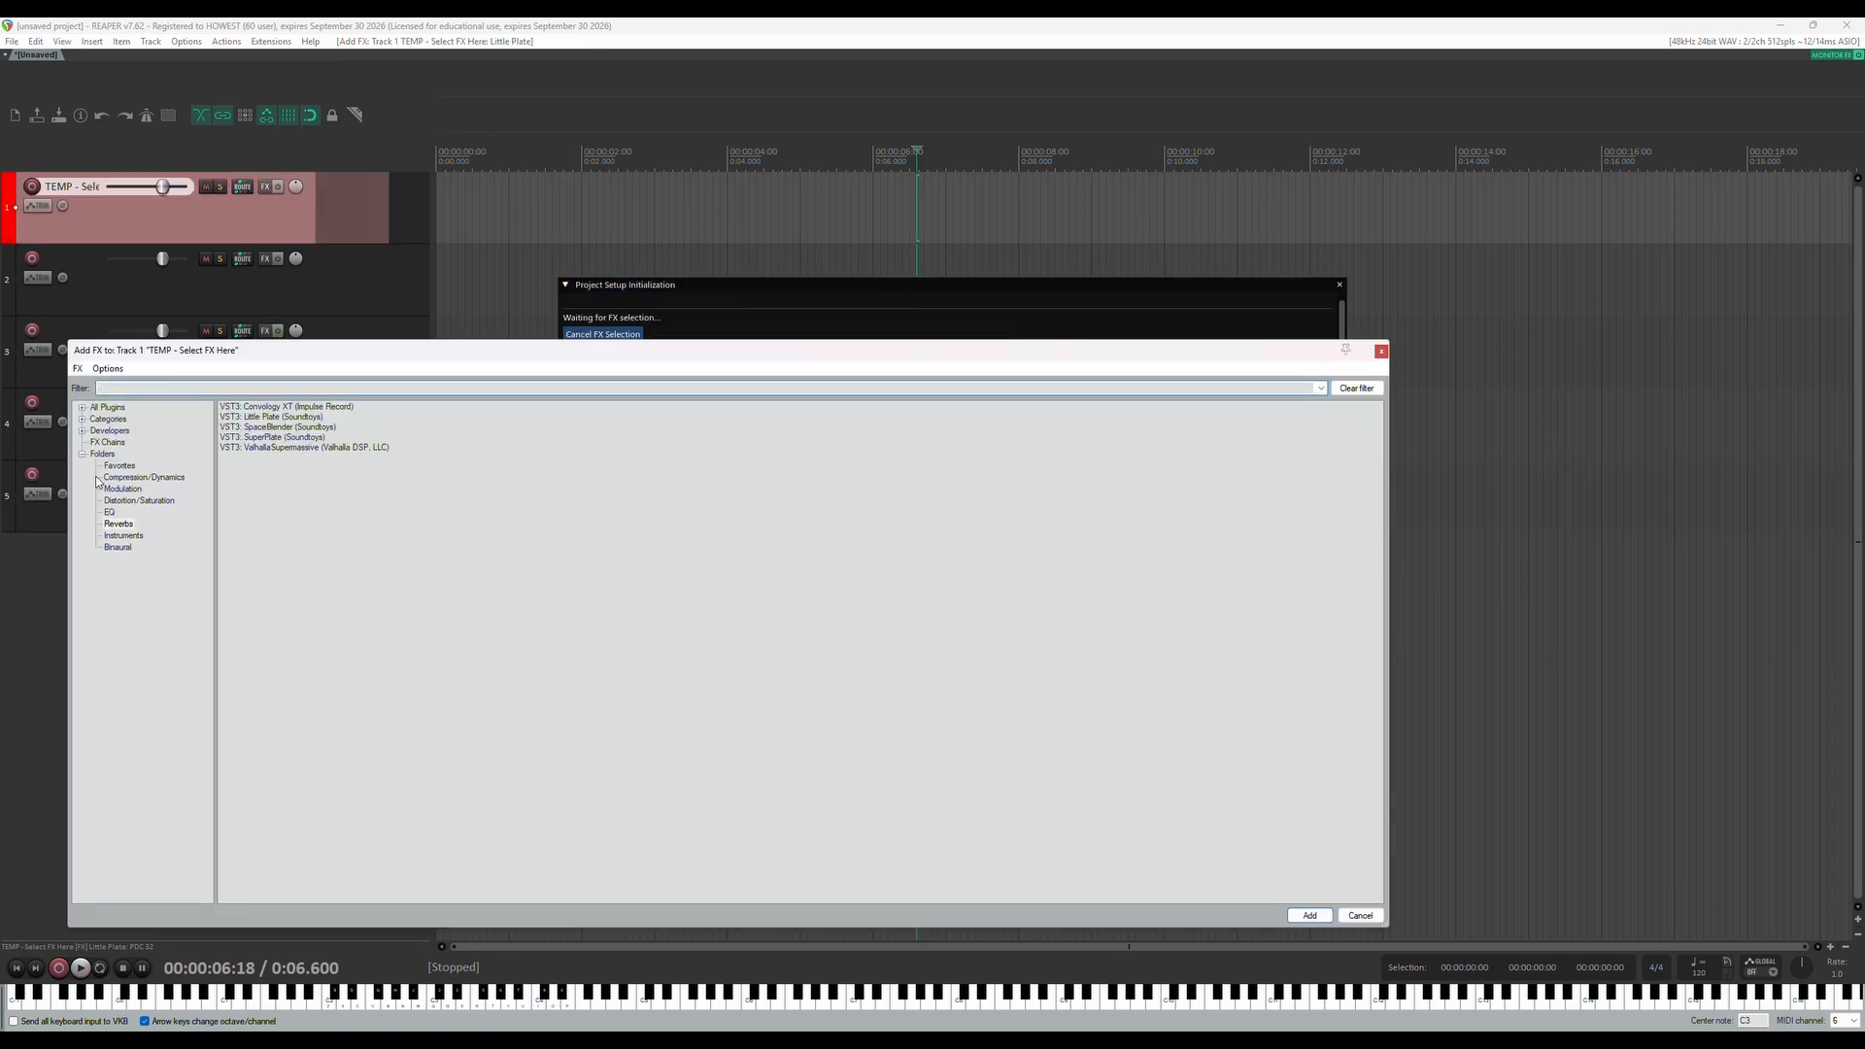
left_click(158, 477)
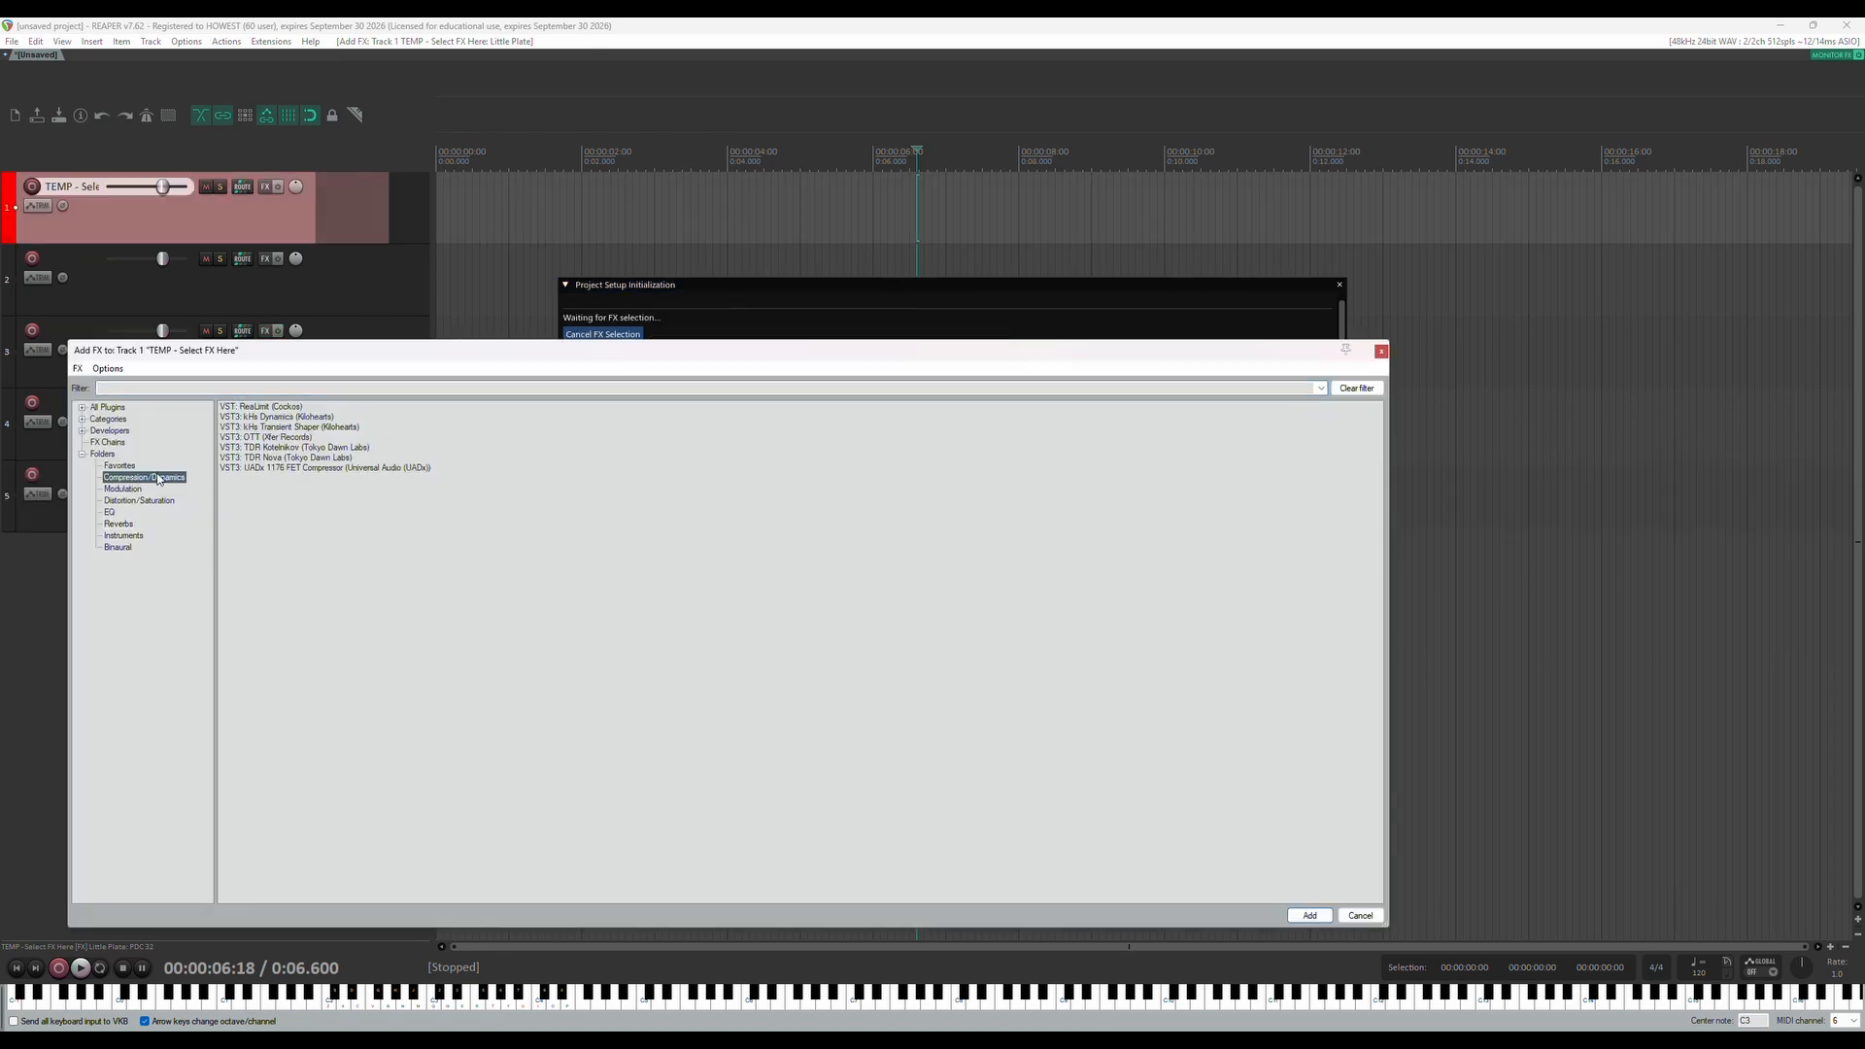
double_click(273, 448)
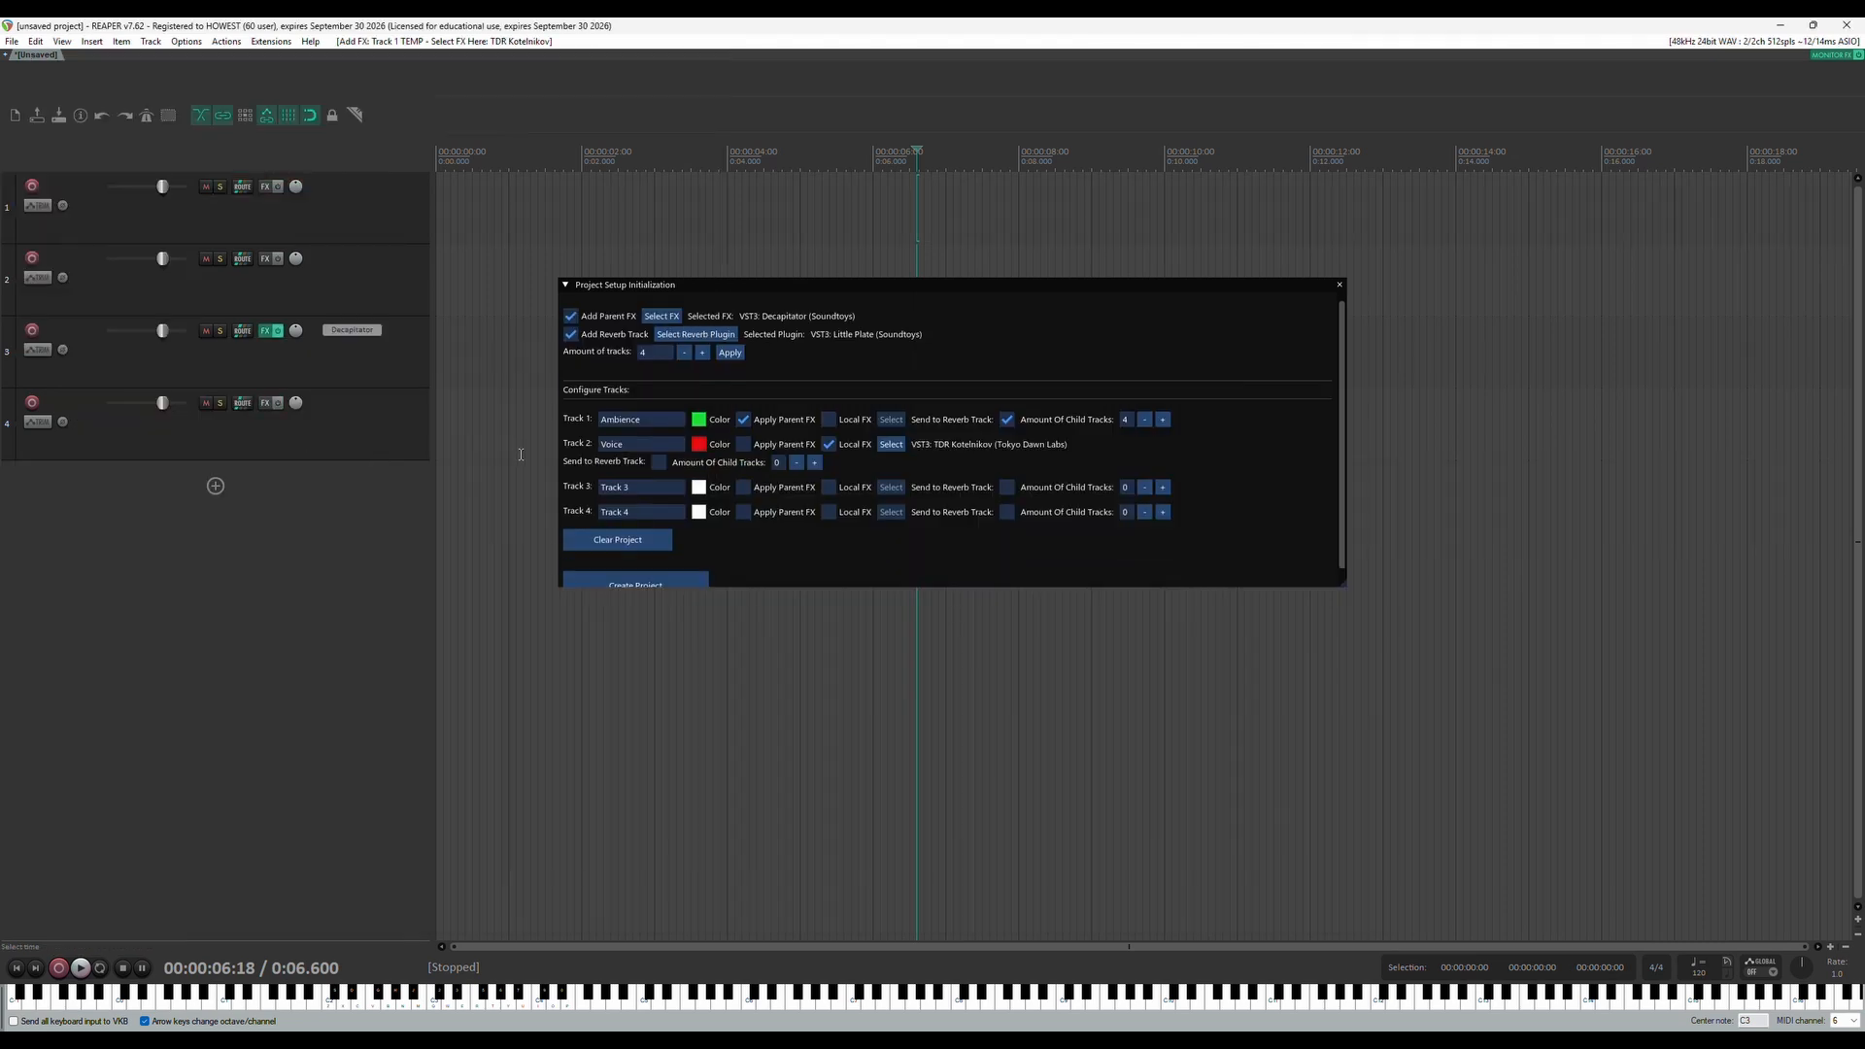
Send the Voice track to the reverb track and give it 4 child tracks
left_click(659, 463)
left_click(815, 463)
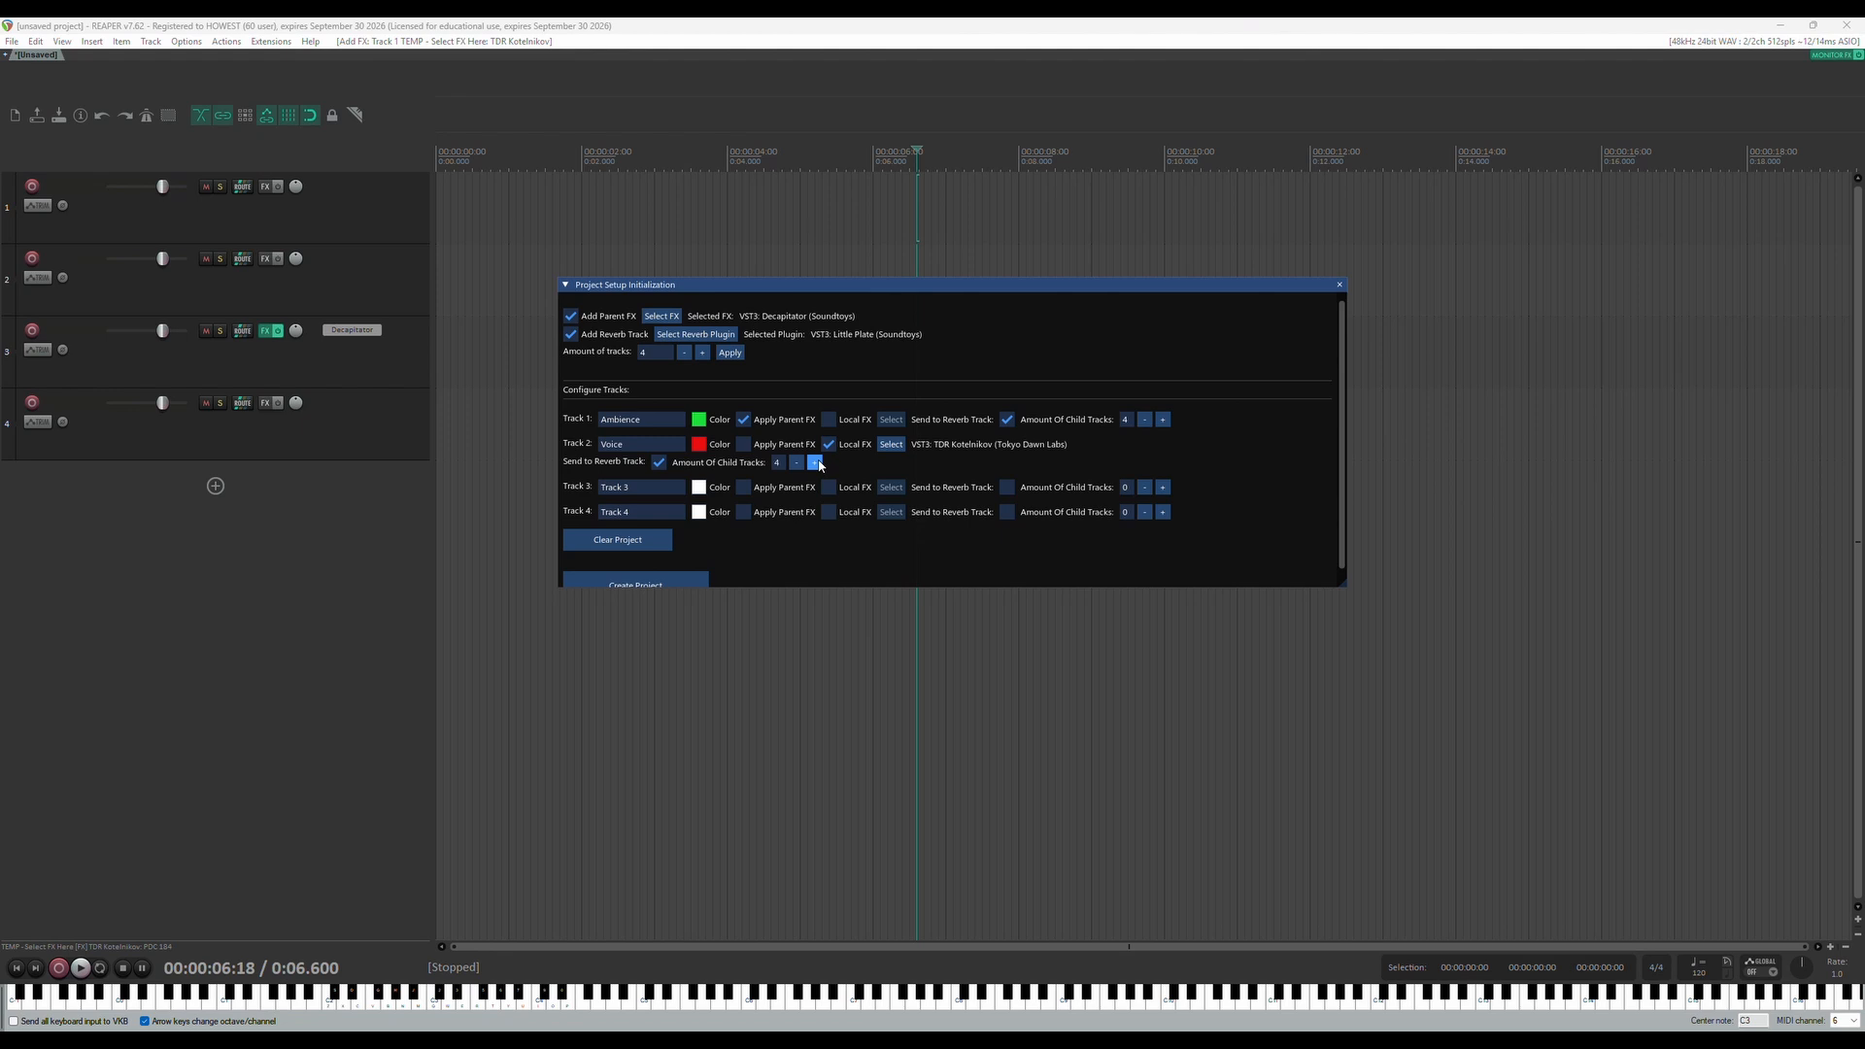
double_click(991, 291)
left_click_drag(991, 291, 1008, 271)
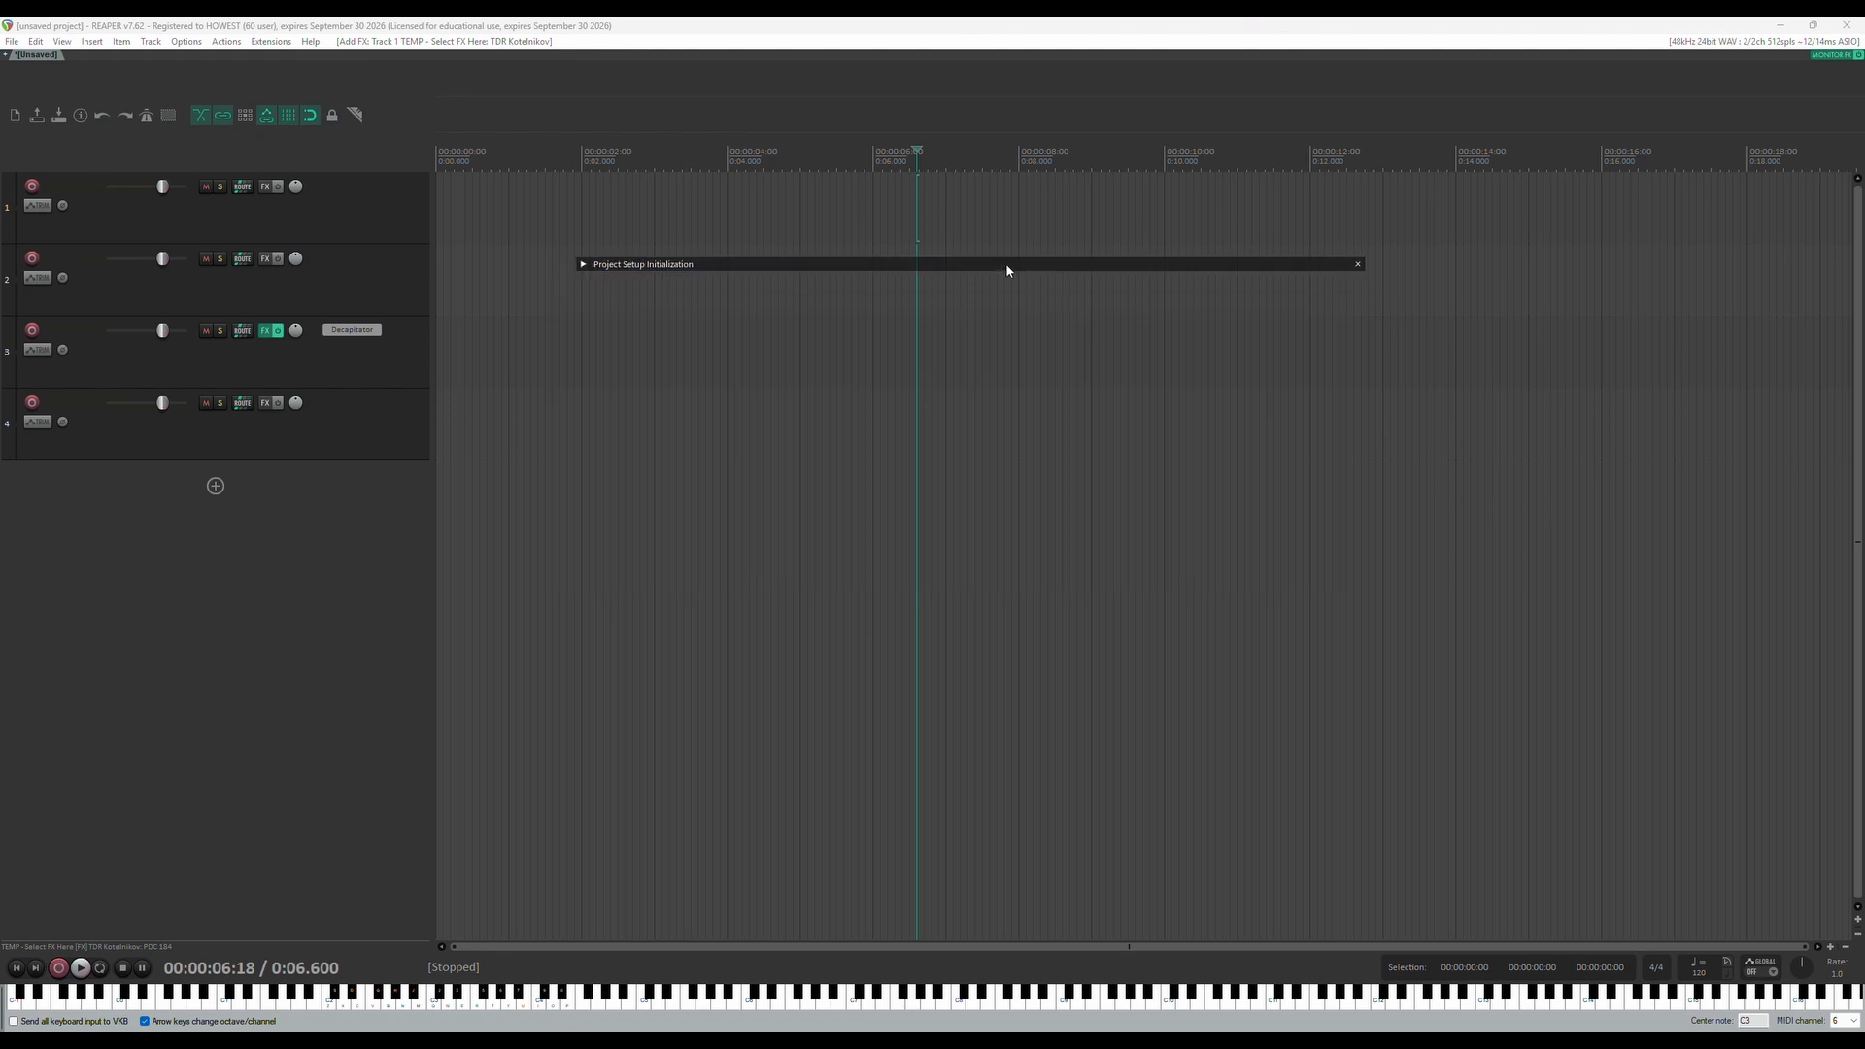
left_click(583, 263)
Clear the project by deleting all four existing tracks
scroll(972, 418, "down", 1)
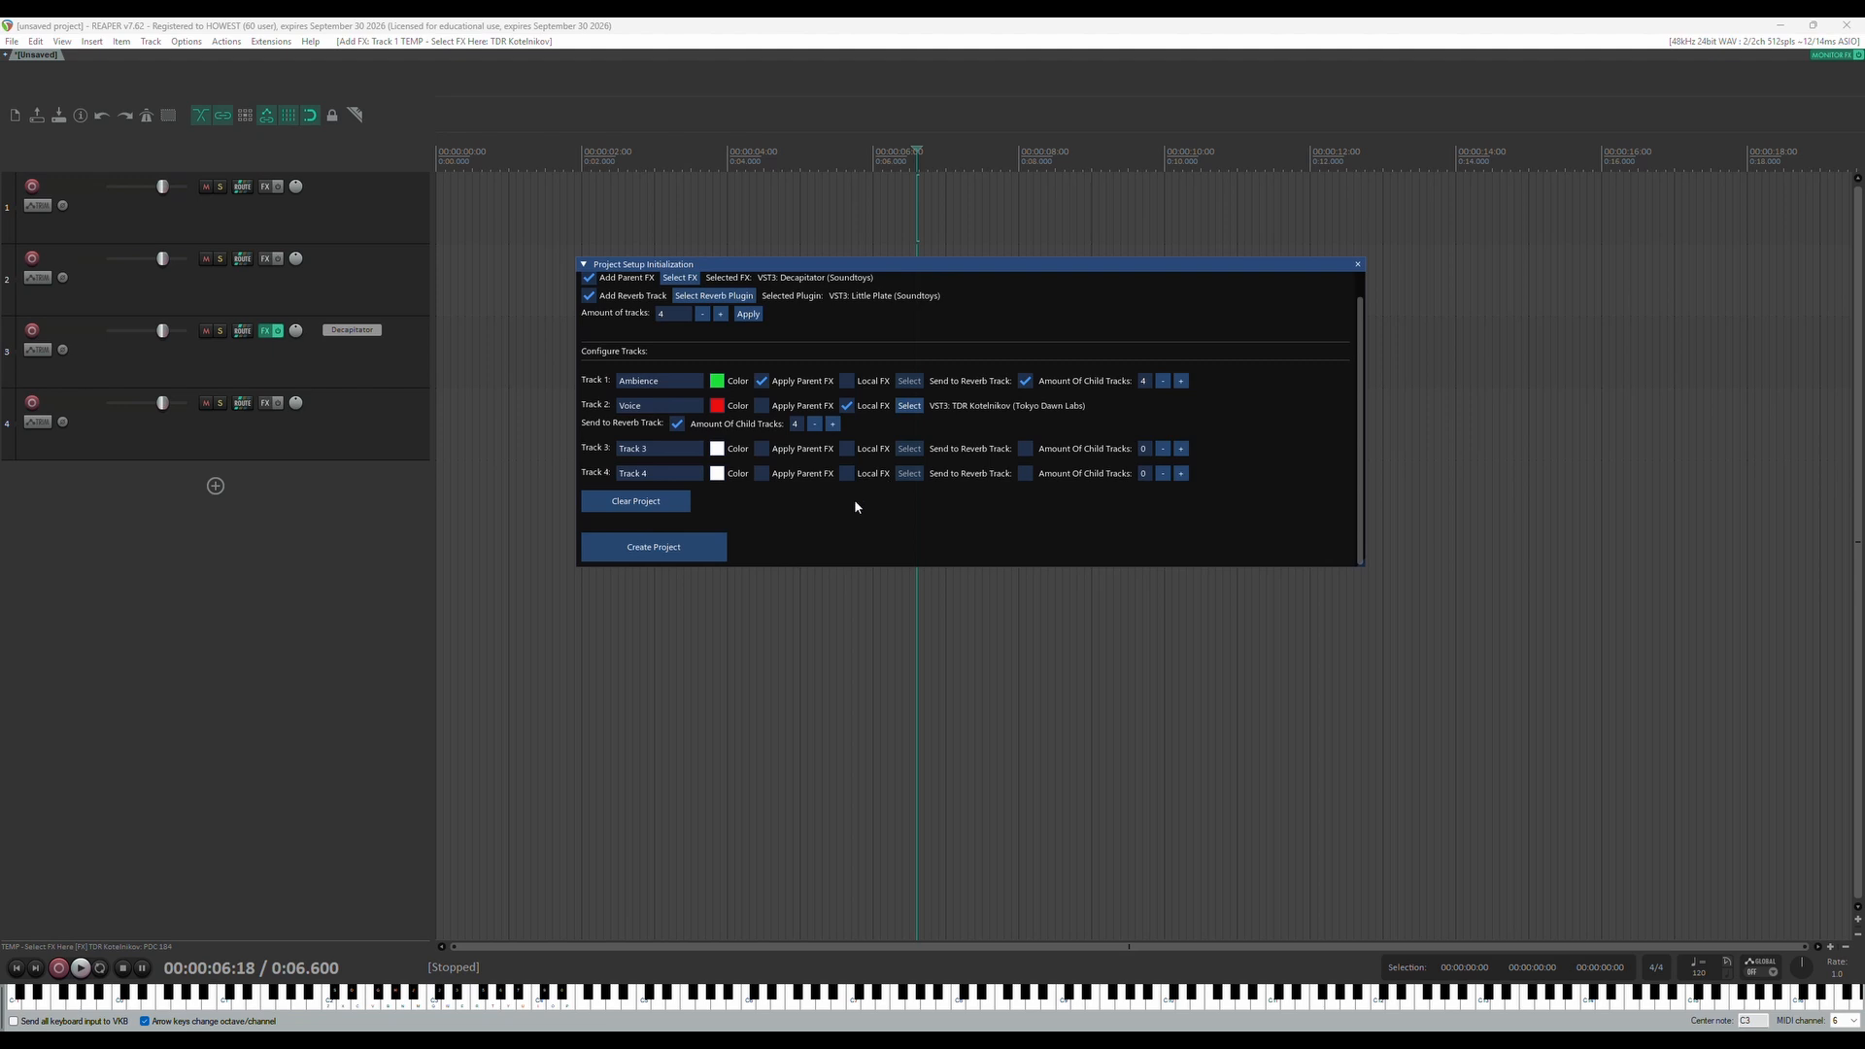
left_click(685, 503)
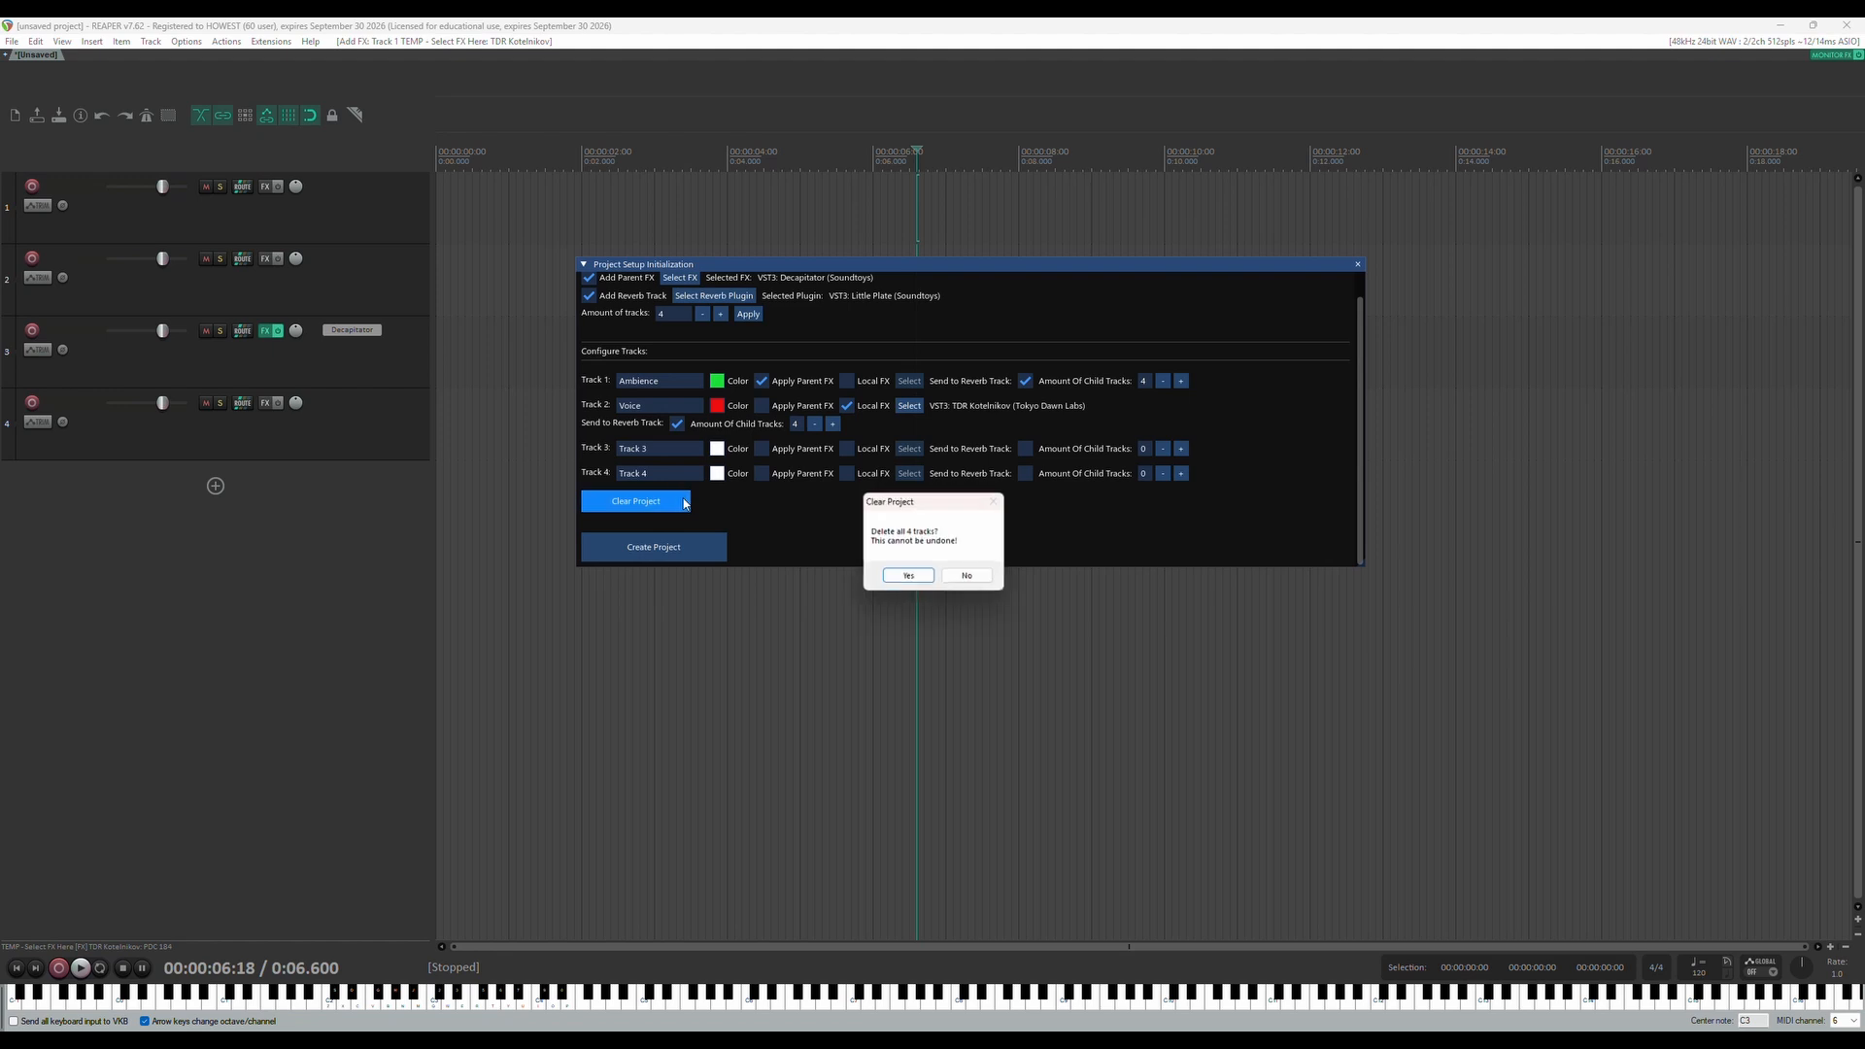
left_click(909, 578)
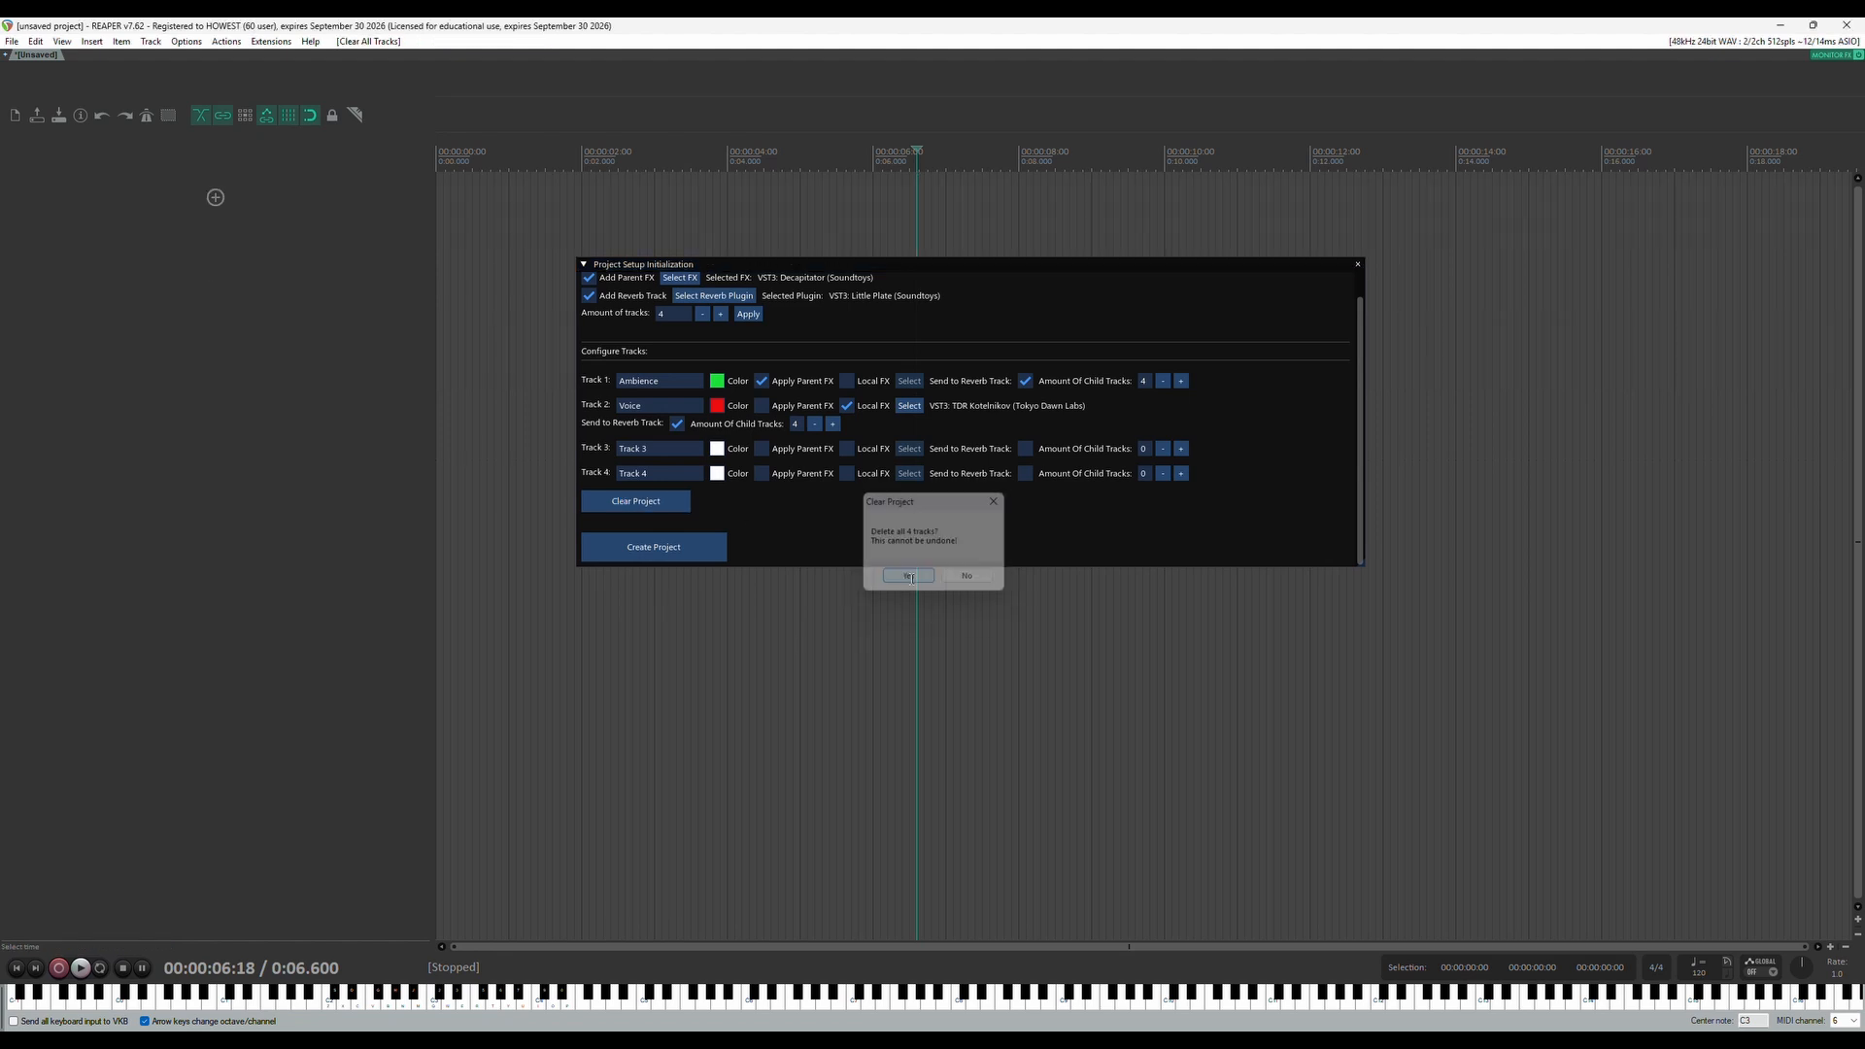
Create the project from the configured setup and look through the generated tracks
left_click_drag(954, 270, 926, 255)
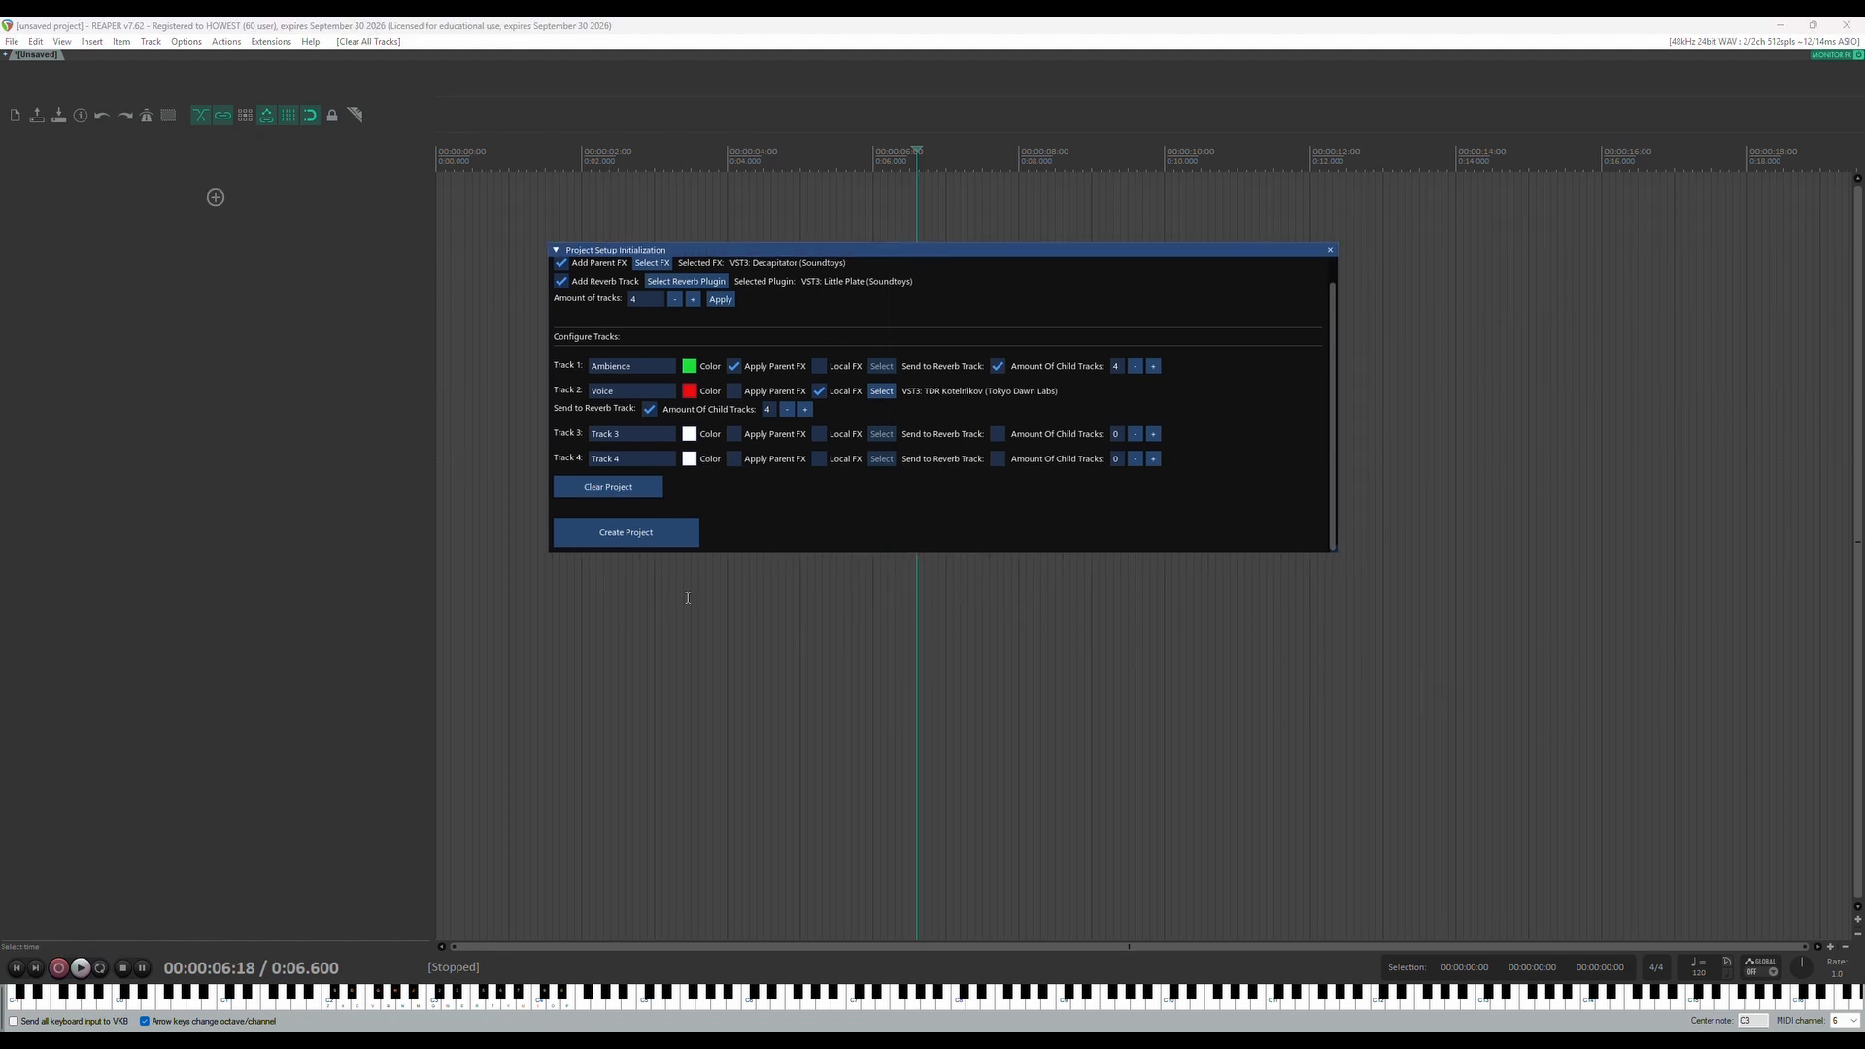
left_click(625, 532)
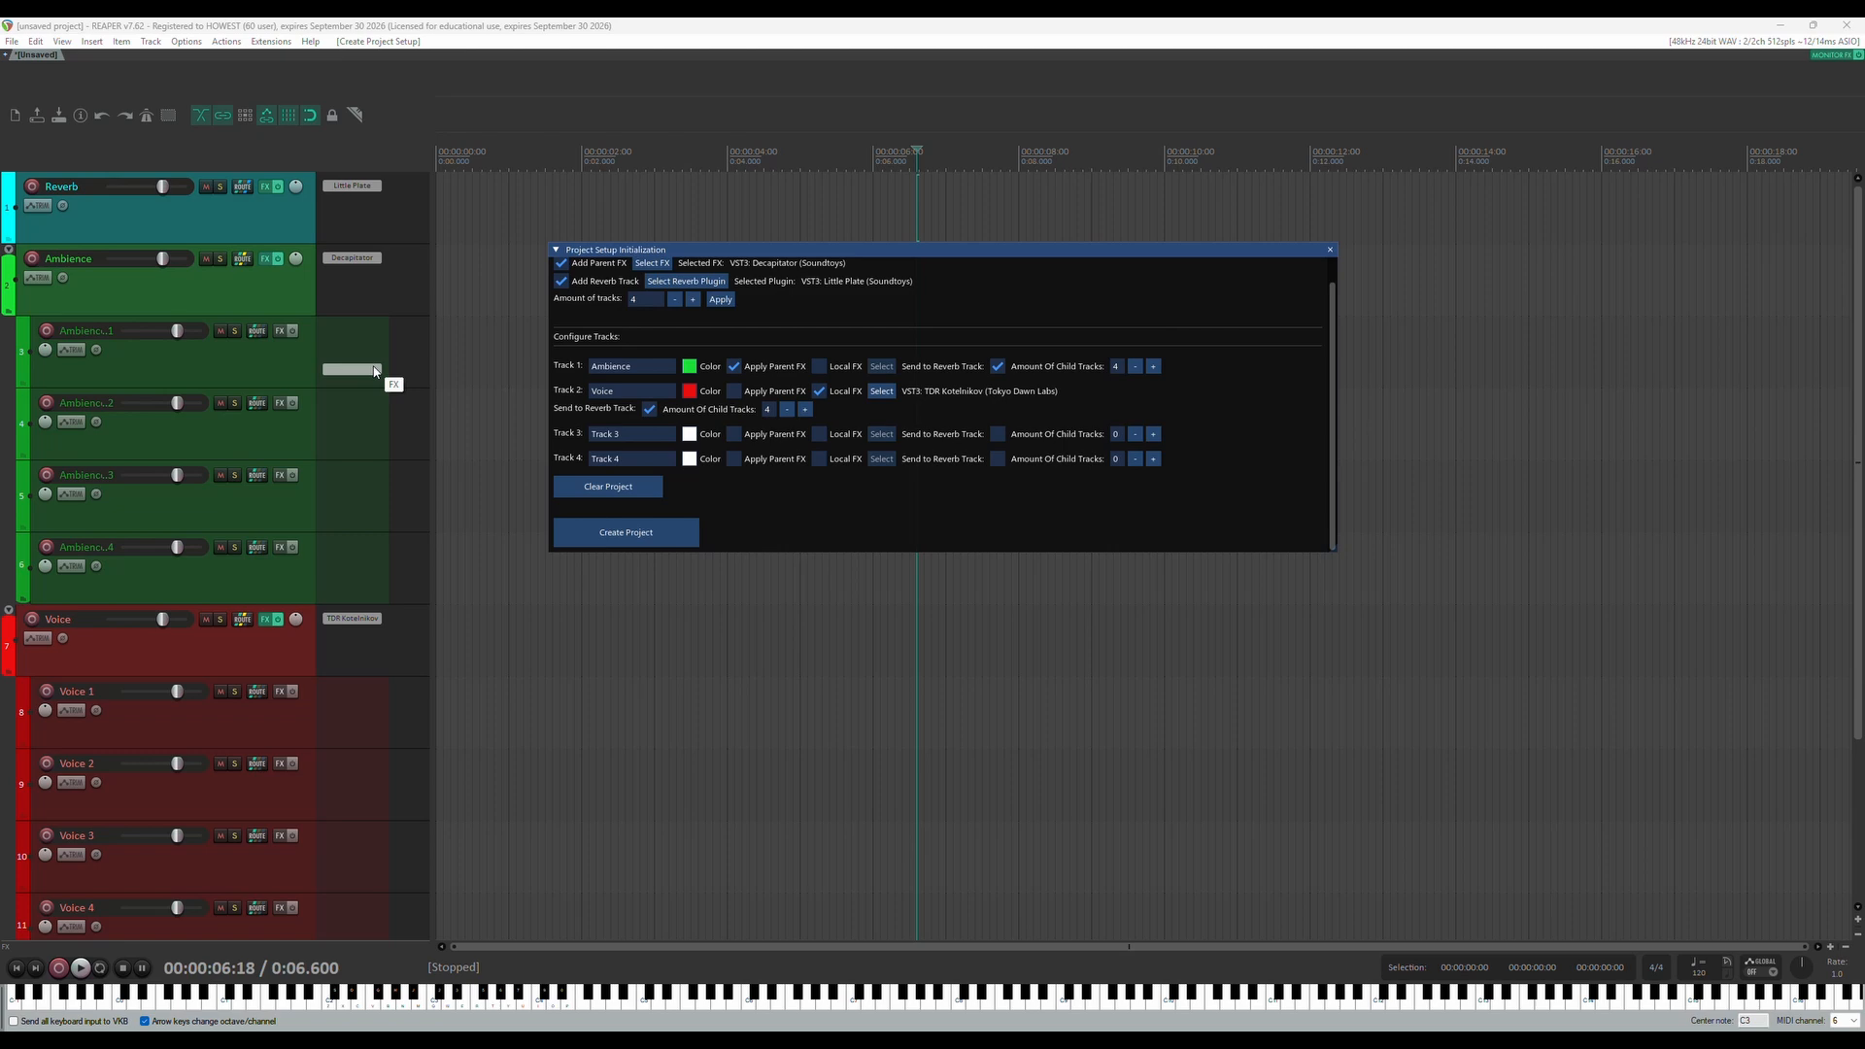
scroll(289, 423, "down", 4)
scroll(288, 423, "up", 4)
scroll(267, 418, "down", 3)
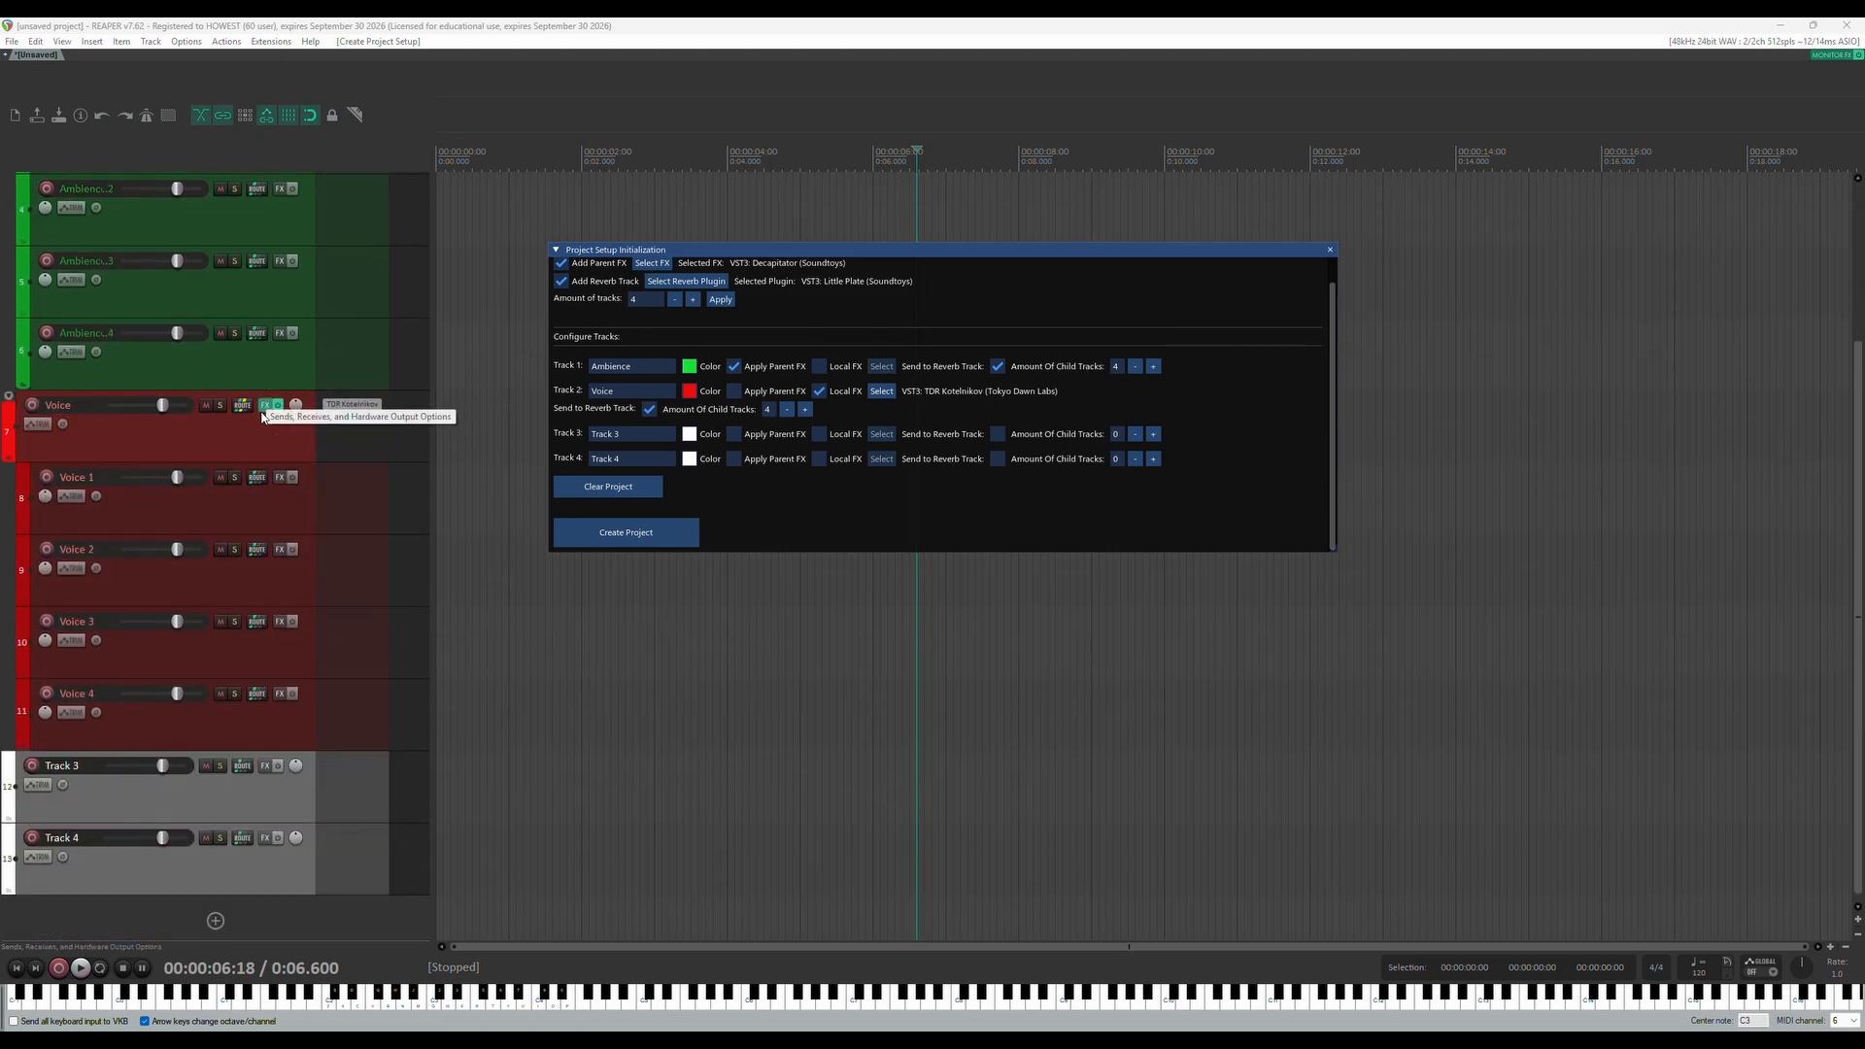
Apply the parent FX to the Voice track as well and create the project again
left_click(735, 391)
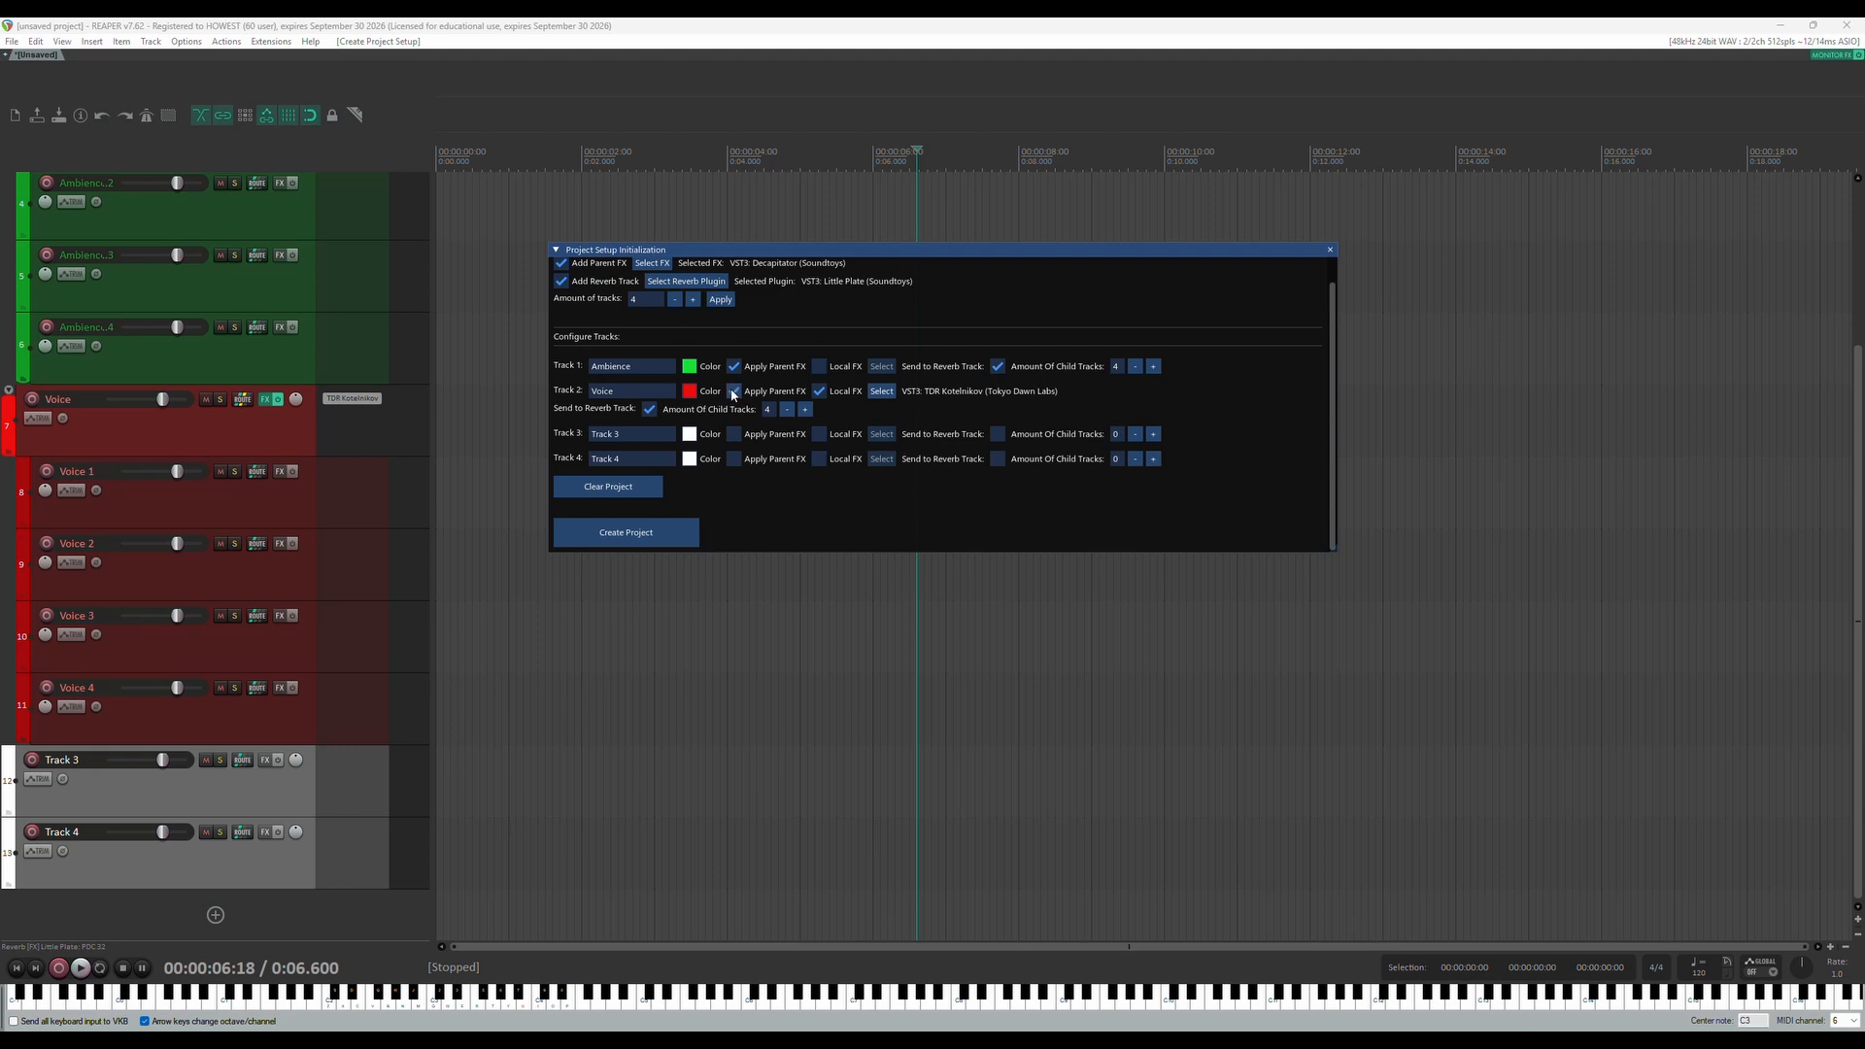
left_click(641, 531)
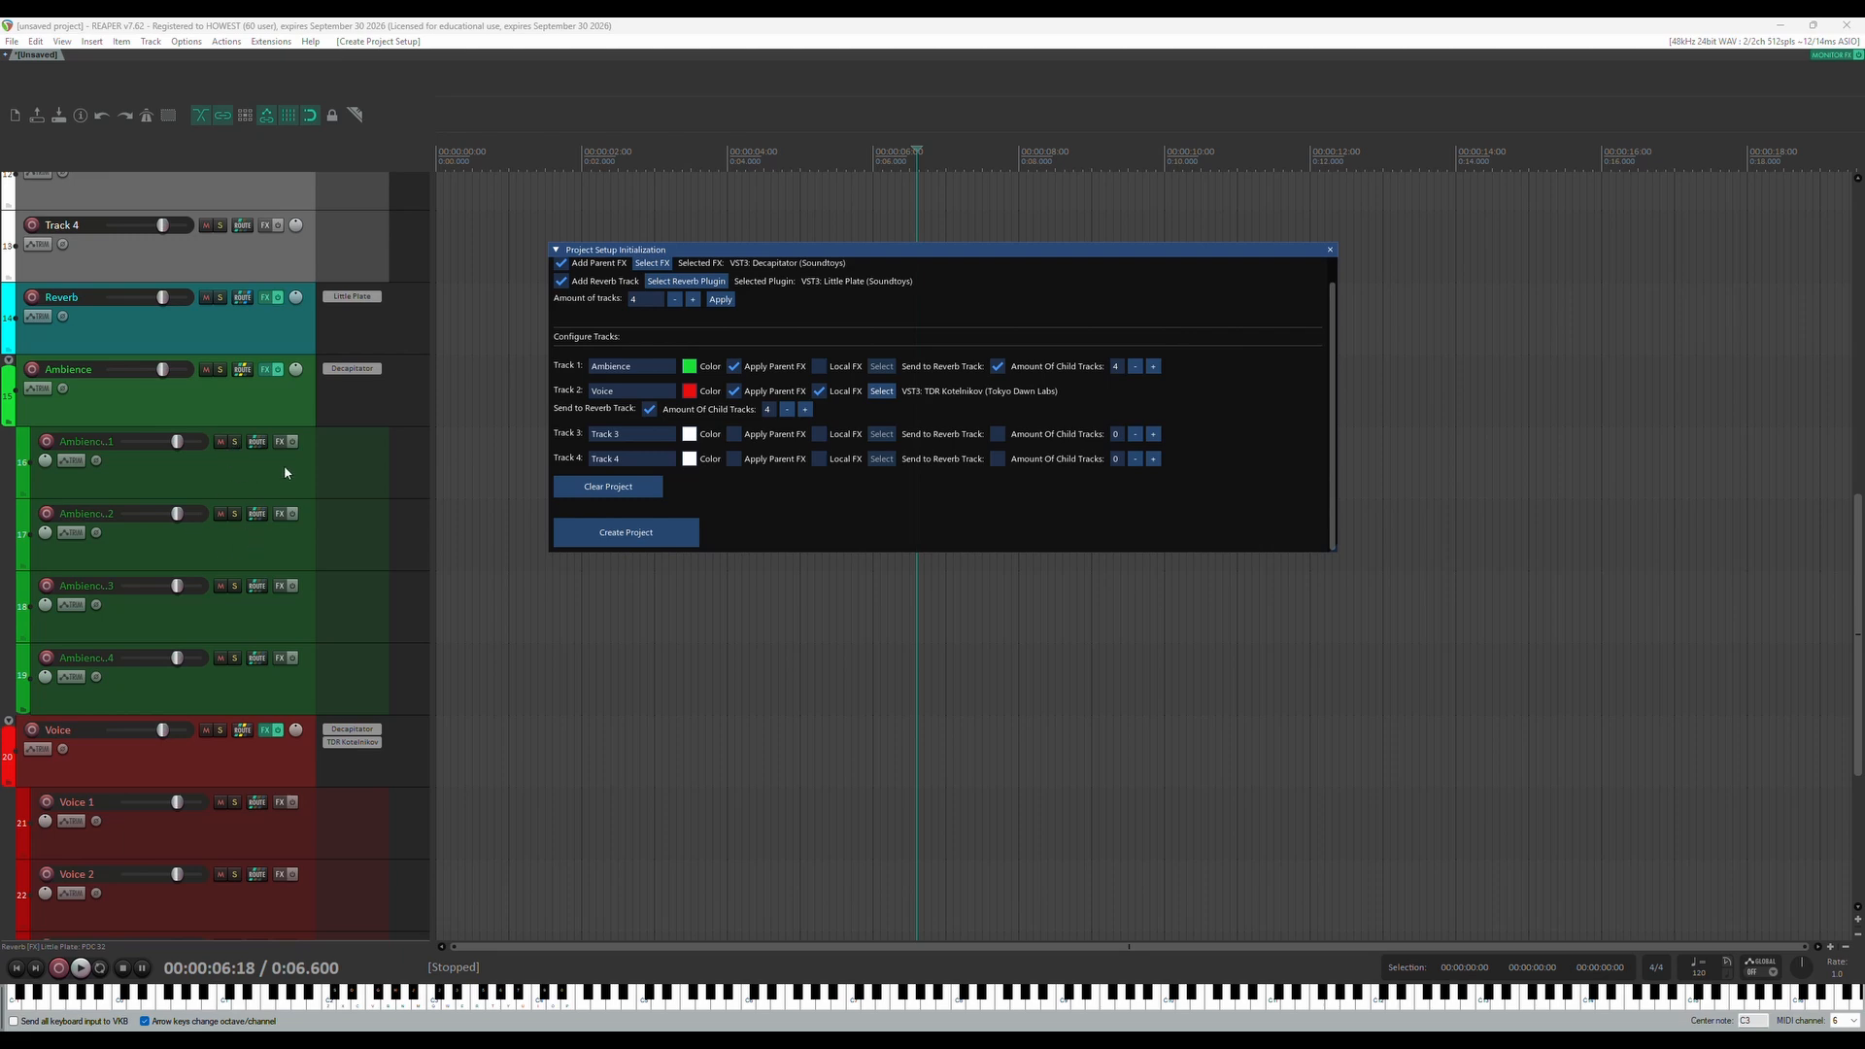
Clear all generated tracks from the project
left_click(608, 486)
left_click(911, 581)
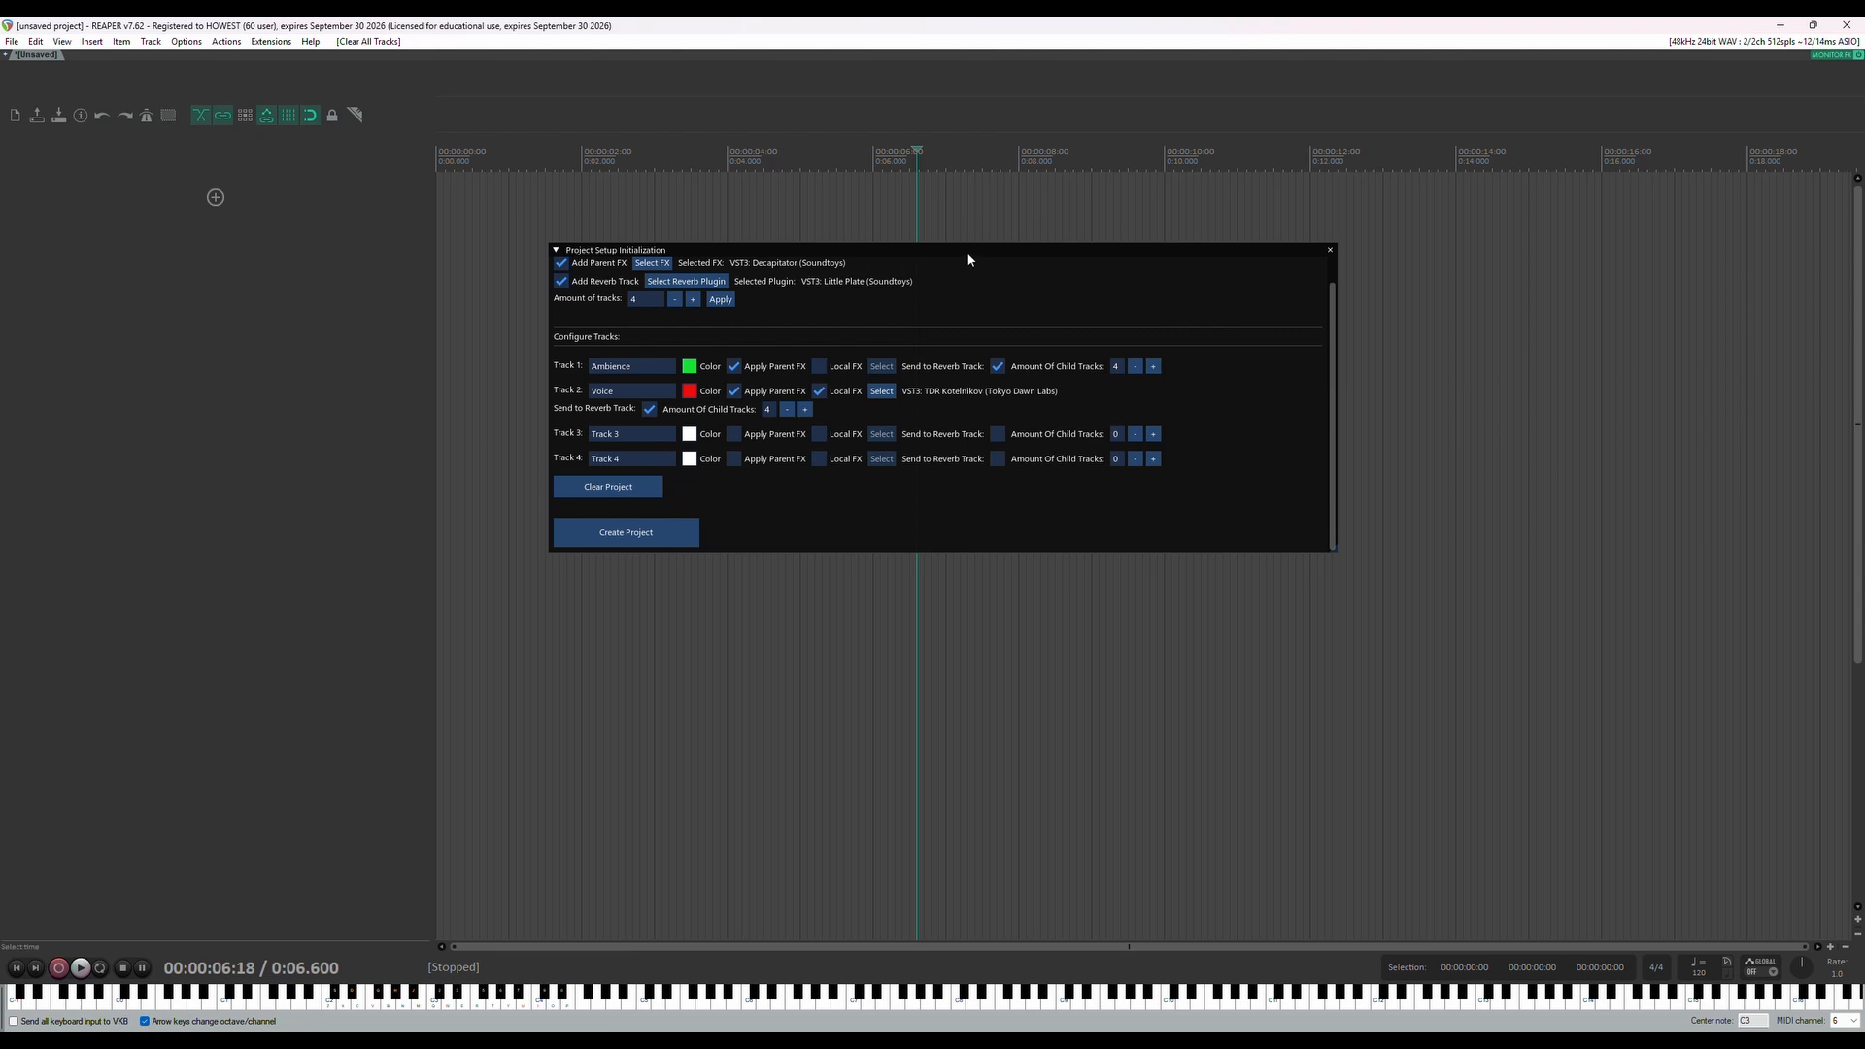
left_click_drag(966, 255, 939, 294)
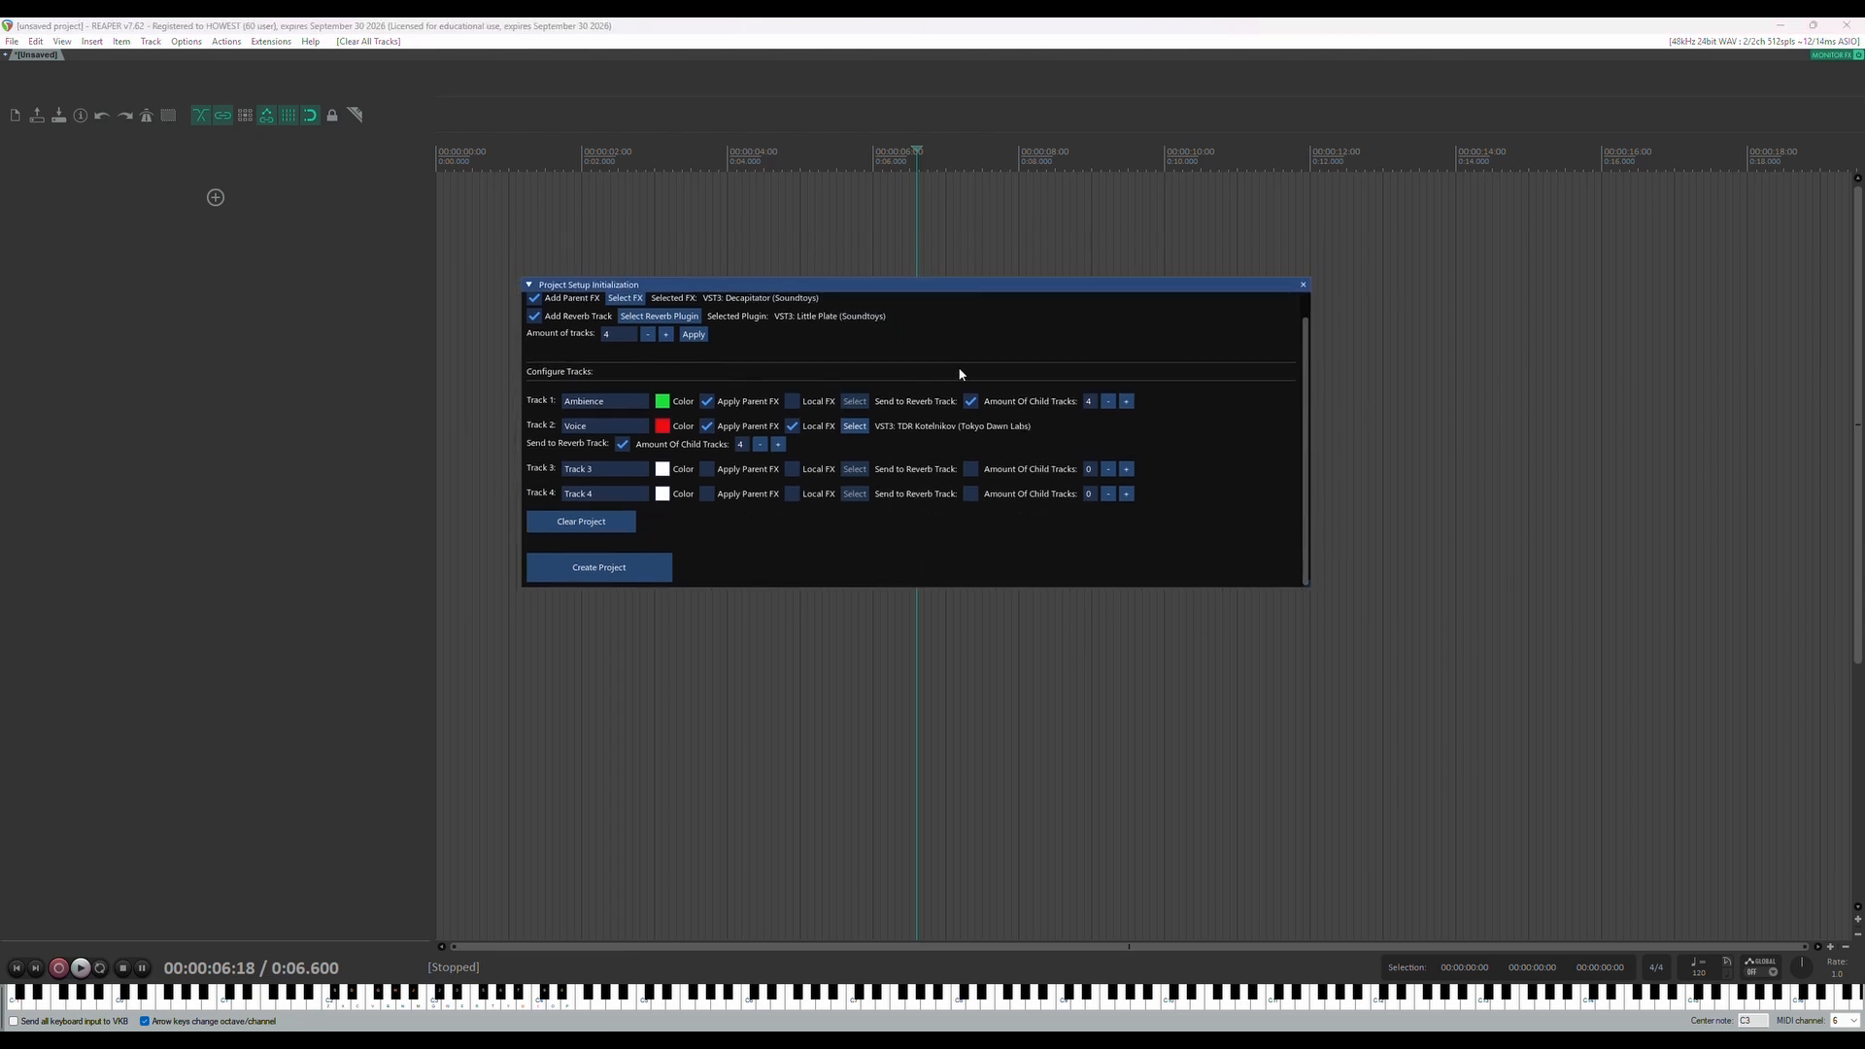
Set the amount of tracks to 12 and apply it to regenerate the configuration rows
scroll(982, 452, "up", 1)
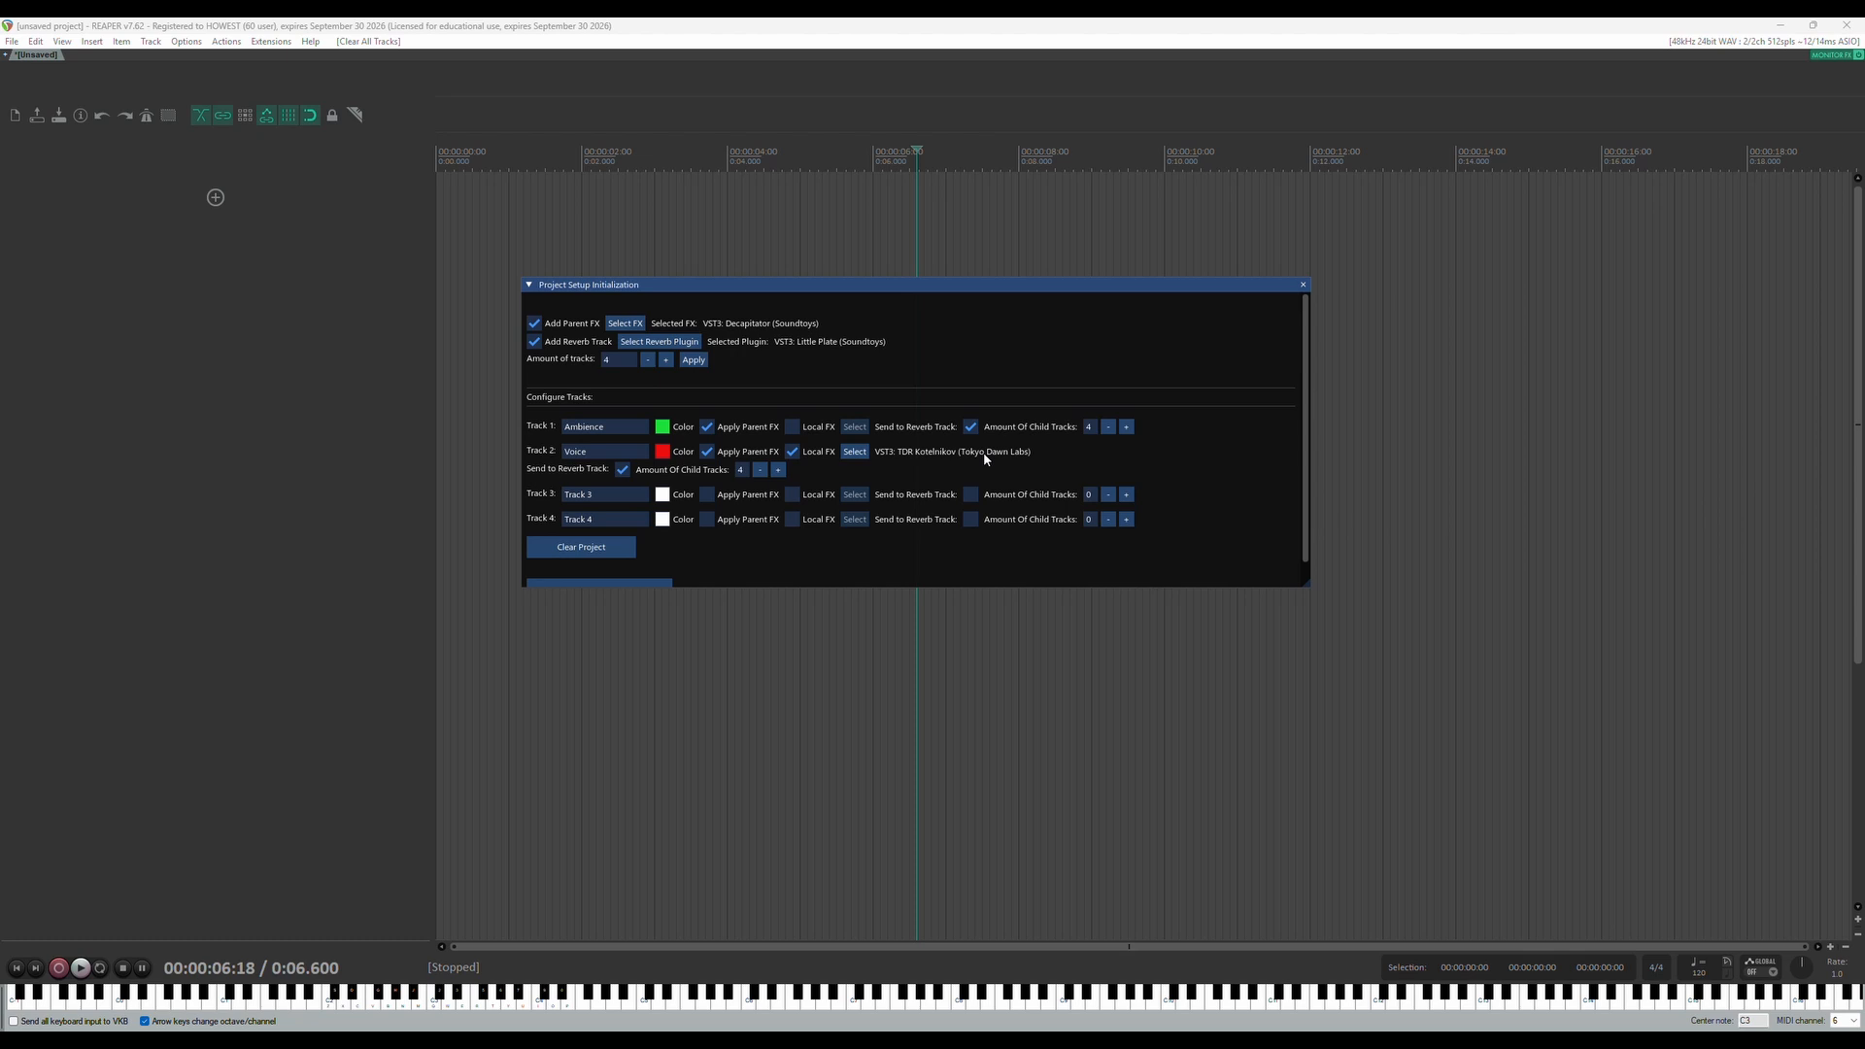
scroll(803, 366, "down", 1)
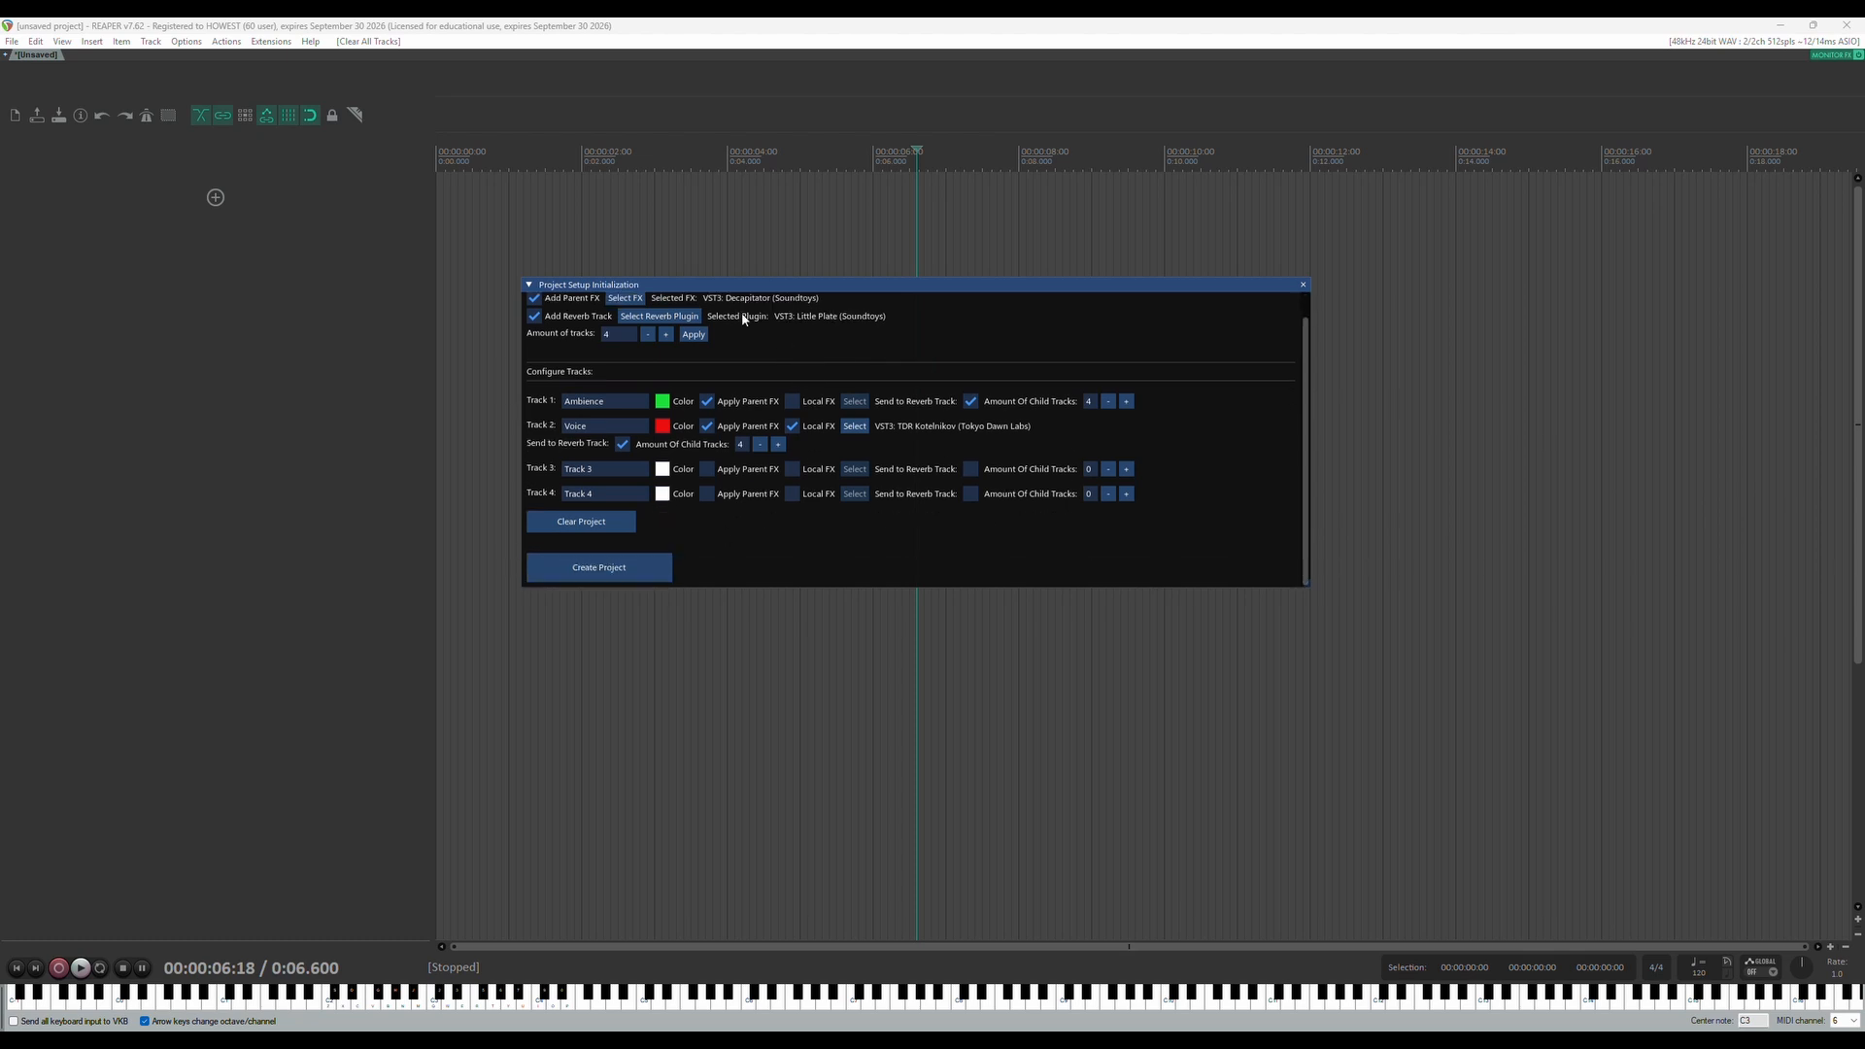
scroll(777, 388, "up", 1)
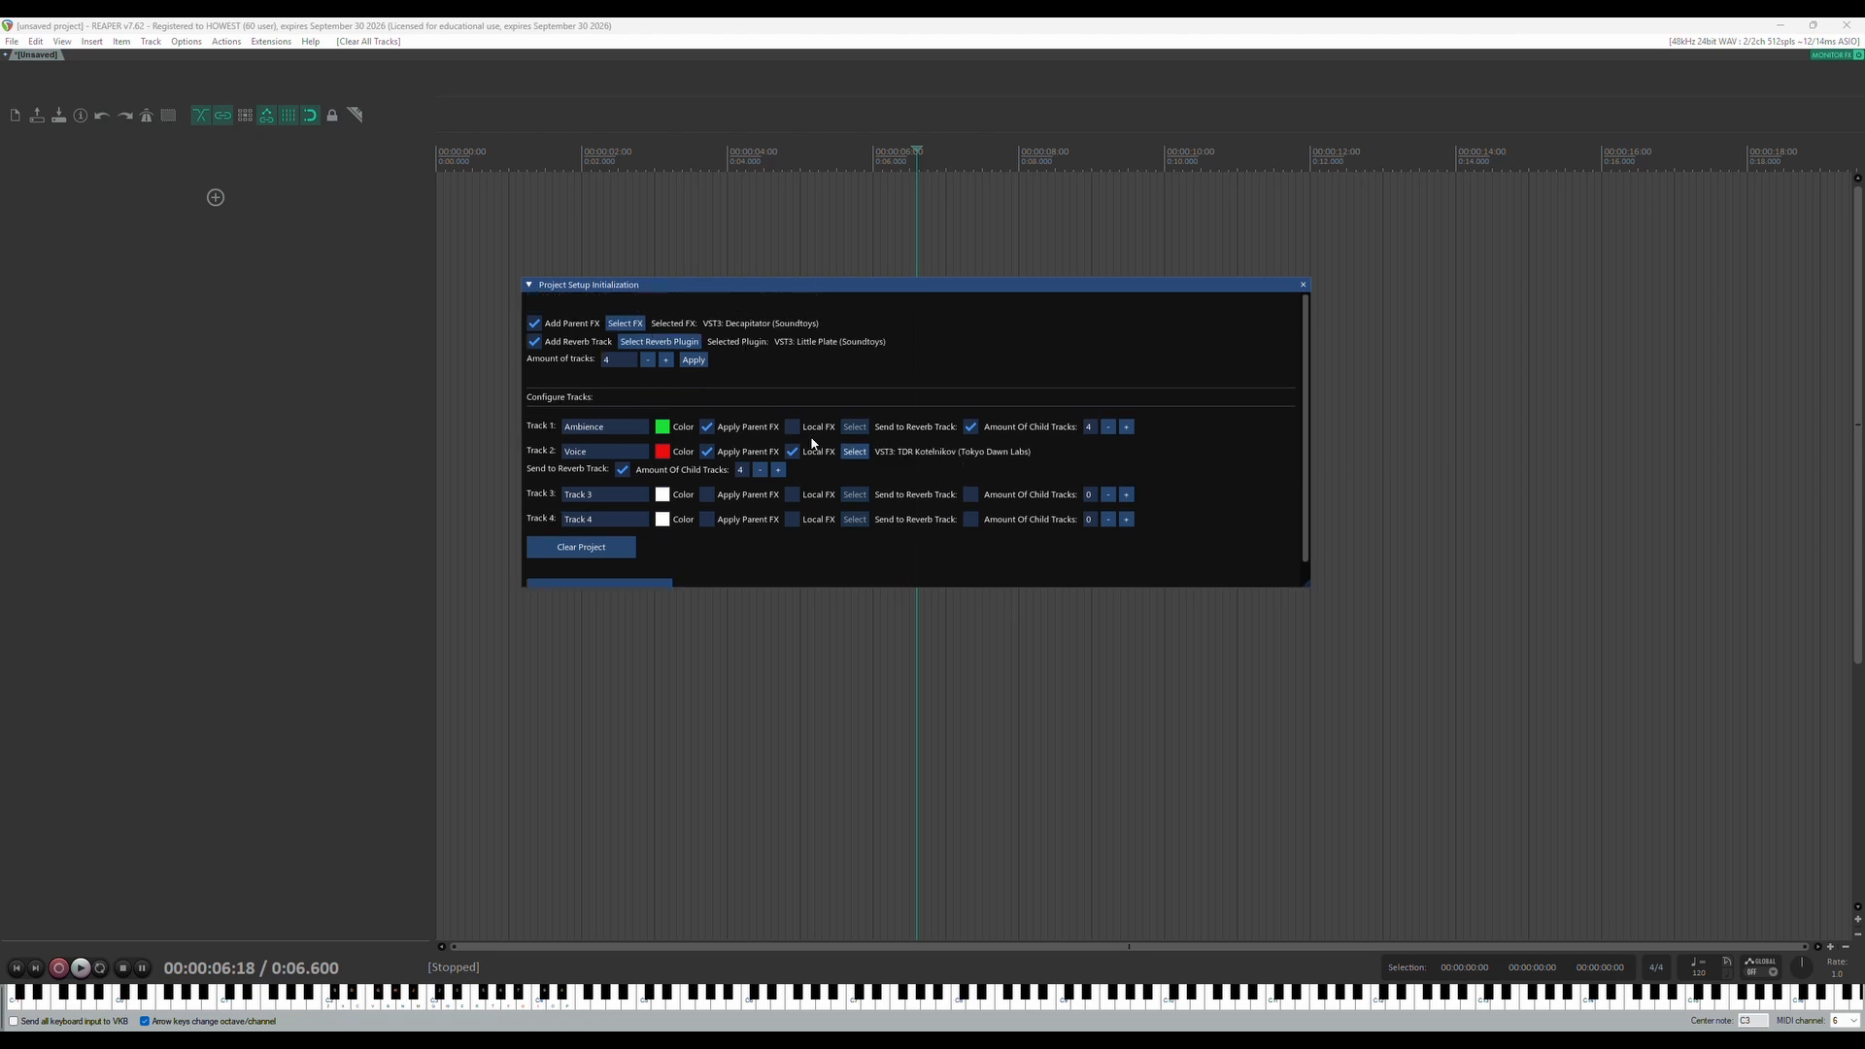
left_click(666, 361)
left_click(666, 361)
left_click(667, 360)
left_click(667, 360)
left_click(666, 360)
left_click(694, 360)
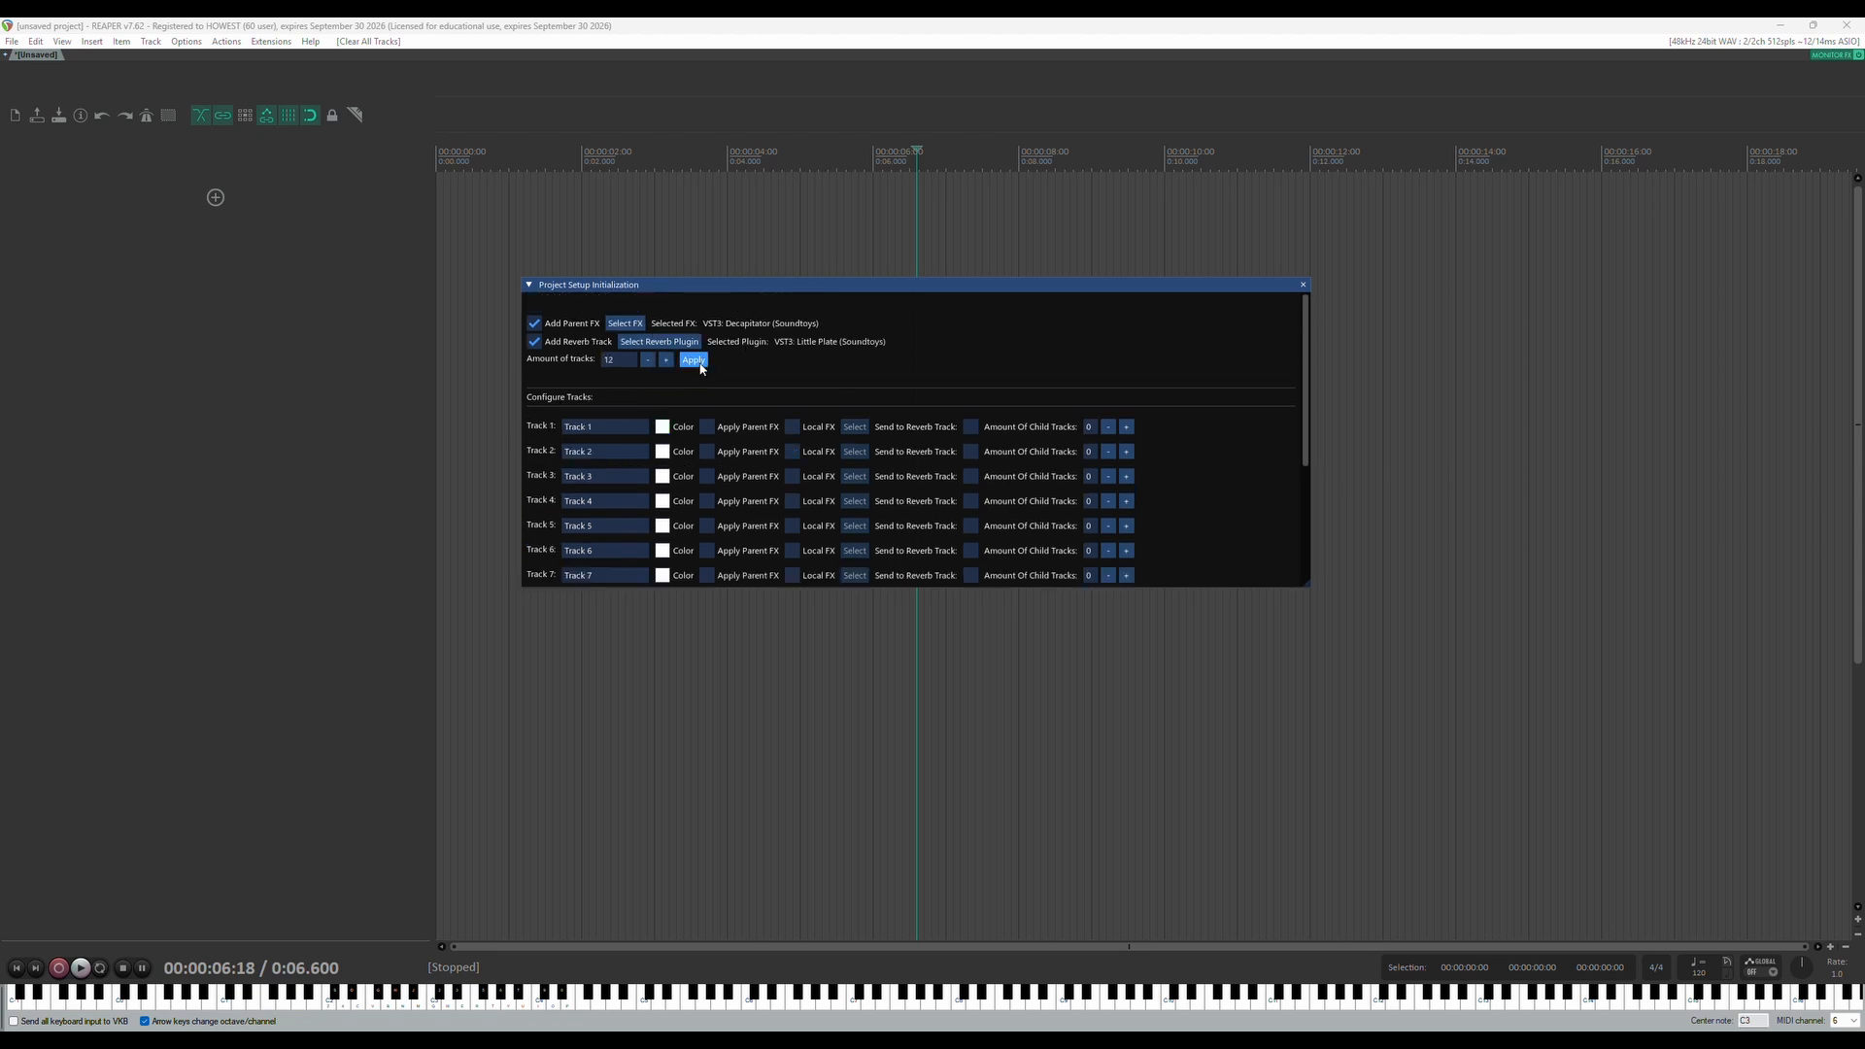
Add child tracks to Track 2 and set 4 for Track 1, 2 for Track 3, 3 for Track 5, and 1 each for Tracks 6 and 7
scroll(883, 418, "down", 5)
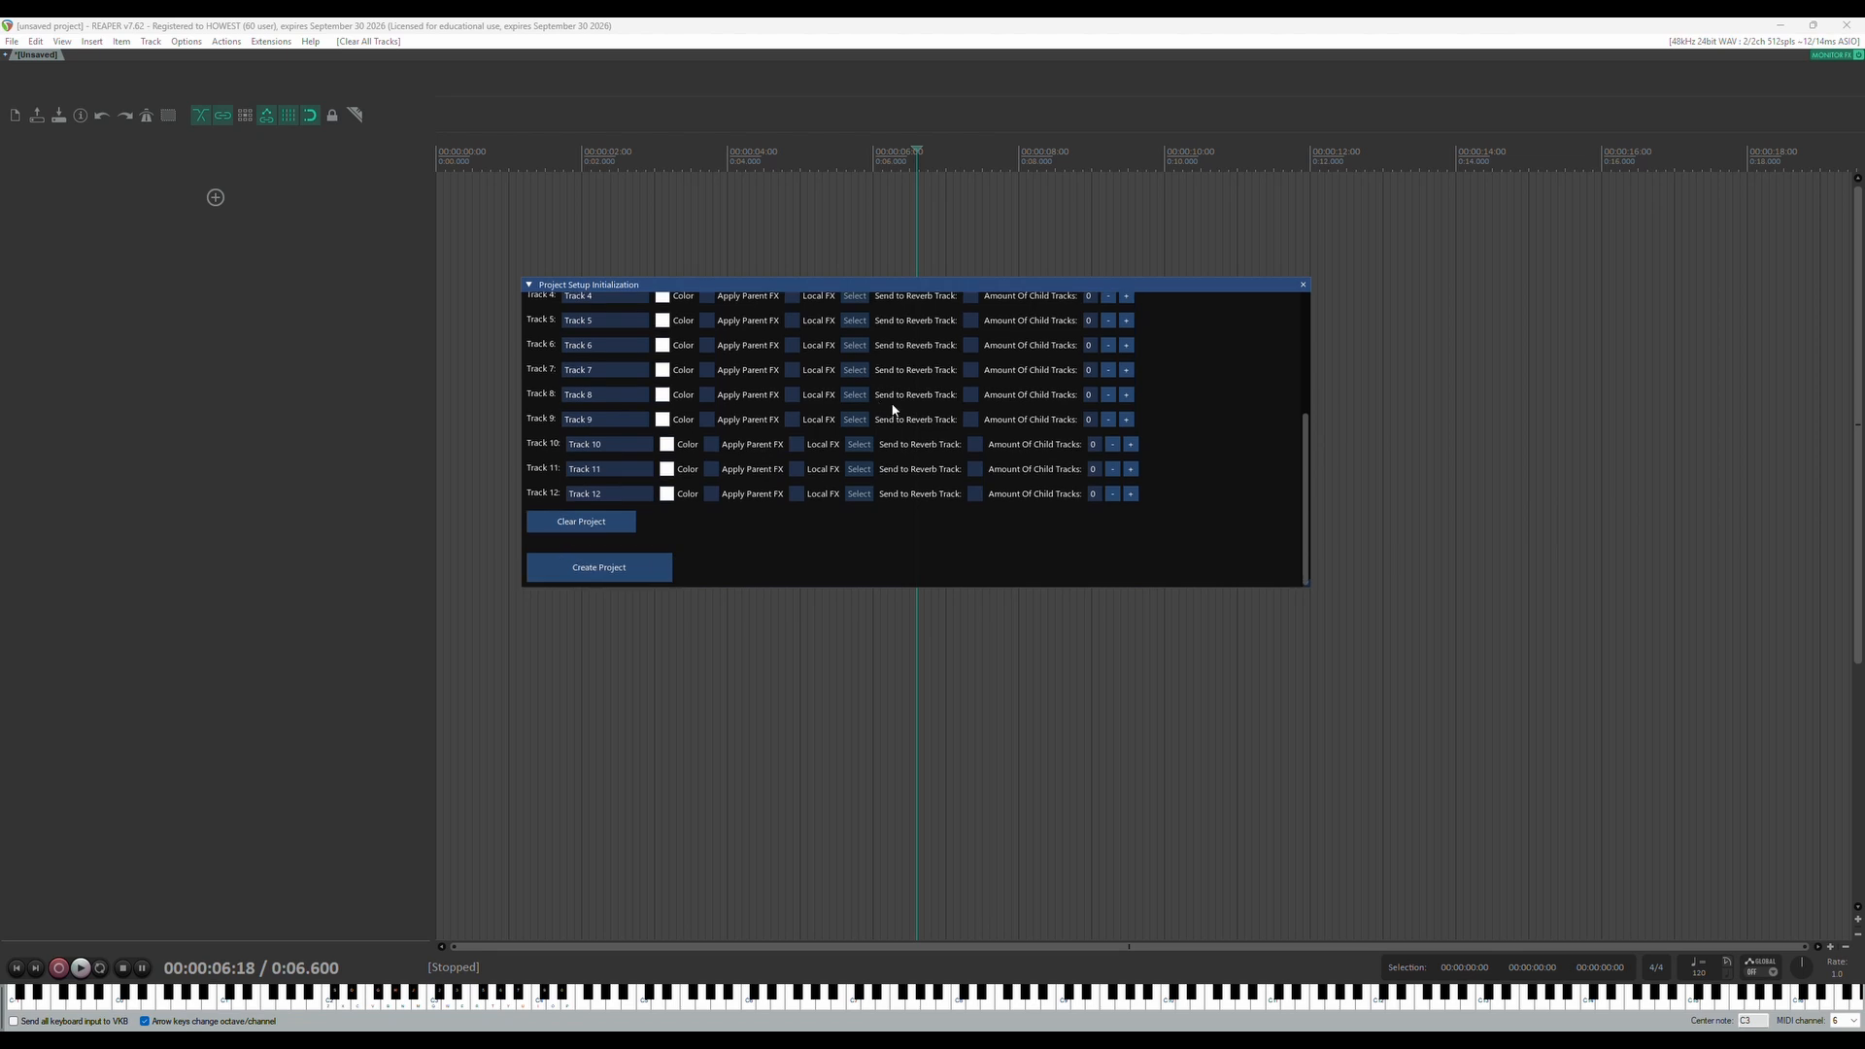
scroll(893, 409, "up", 5)
left_click(1126, 395)
triple_click(1126, 420)
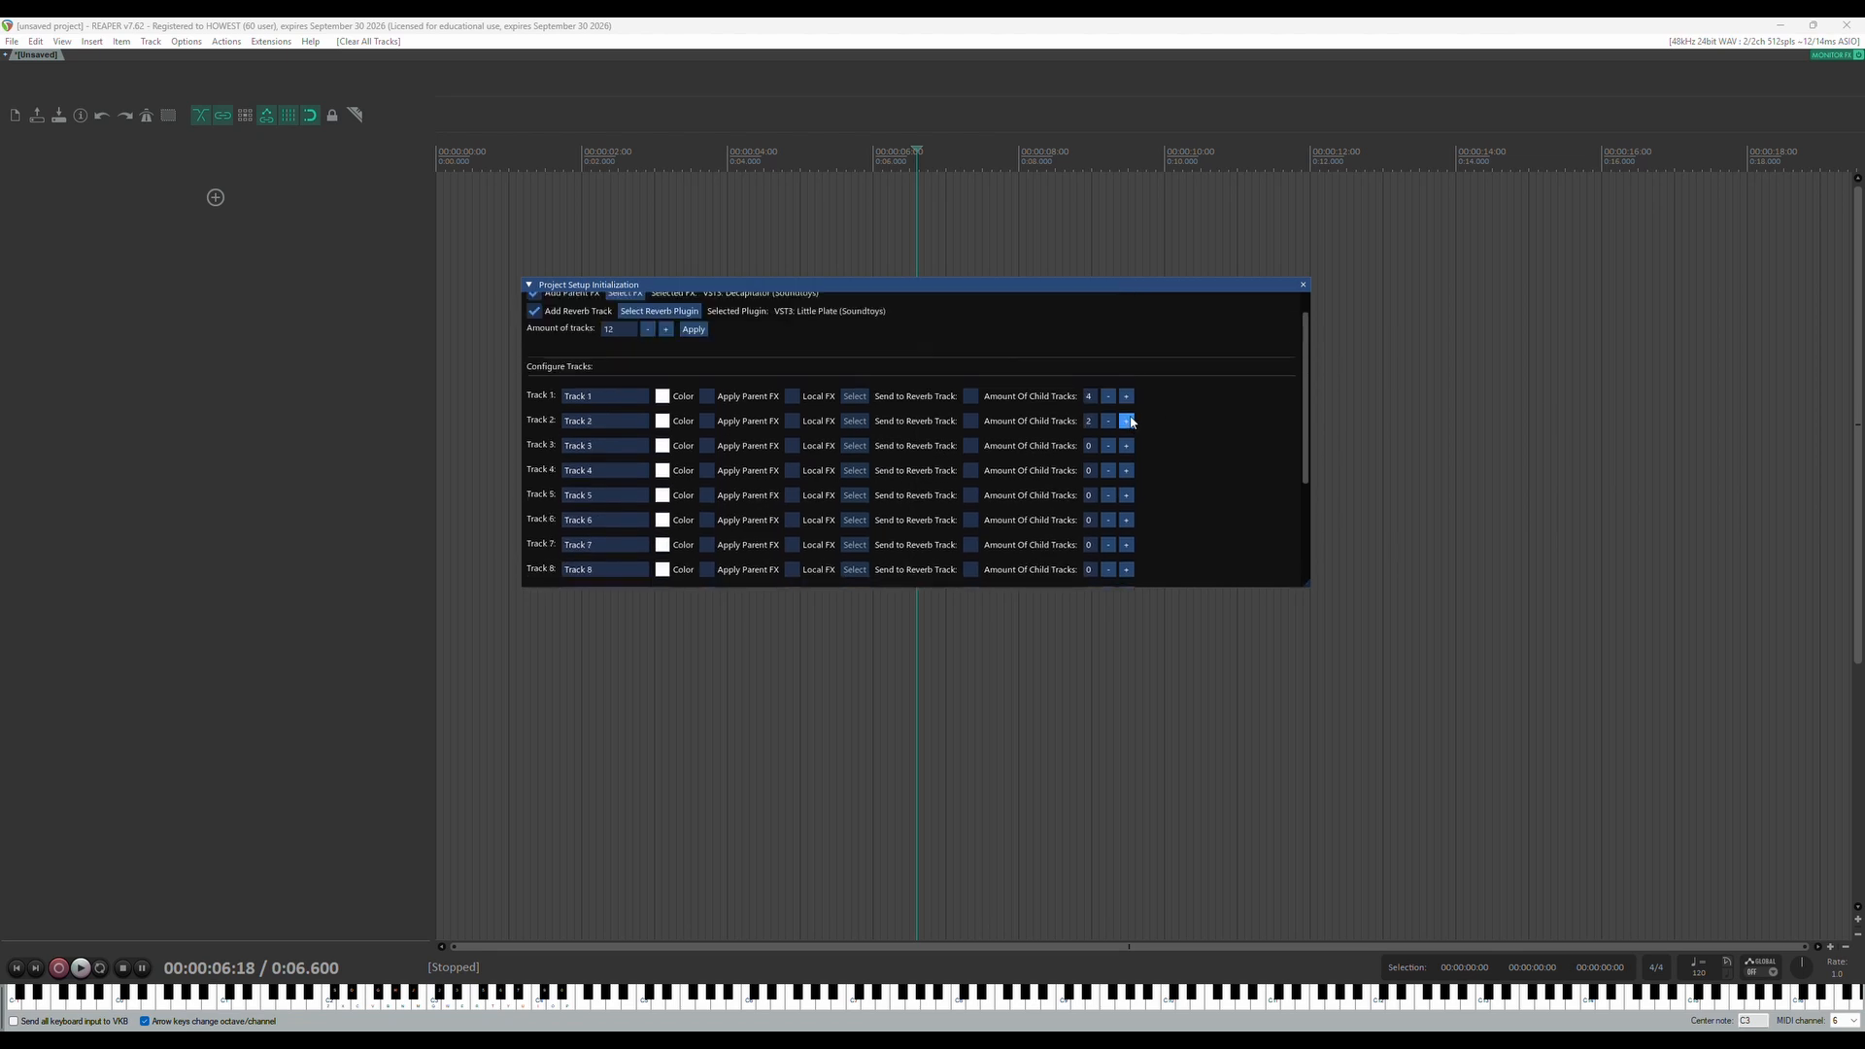
double_click(1126, 445)
triple_click(1126, 495)
left_click(1126, 519)
left_click(1130, 545)
scroll(1130, 555, "down", 3)
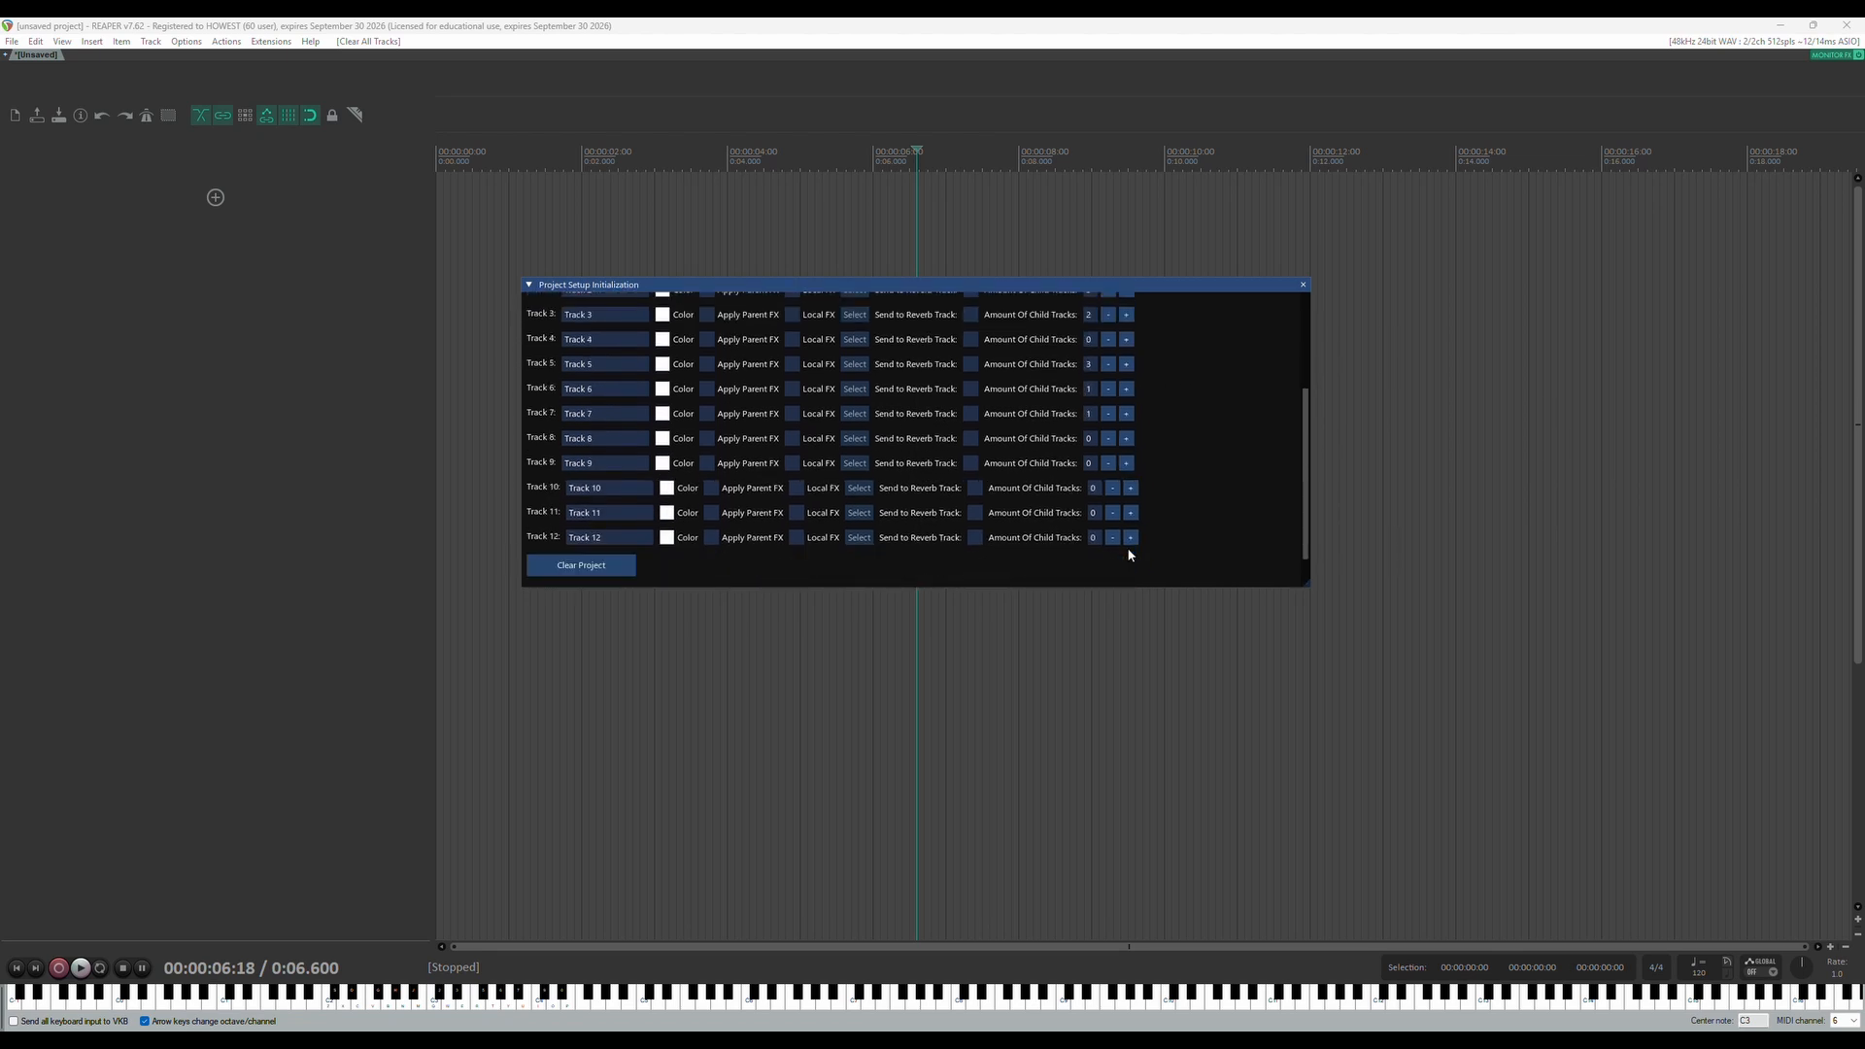
Set the amount of child tracks to 2 for Track 8 and to 3 each for Tracks 10, 11 and 12
left_click(1126, 438)
triple_click(1130, 513)
left_click(1131, 537)
Enable sending to the reverb track for Tracks 4 through 12
left_click(974, 537)
left_click(975, 512)
left_click(975, 488)
left_click(971, 463)
left_click(971, 438)
left_click(971, 413)
left_click(971, 389)
left_click(971, 363)
left_click(971, 340)
scroll(991, 431, "up", 2)
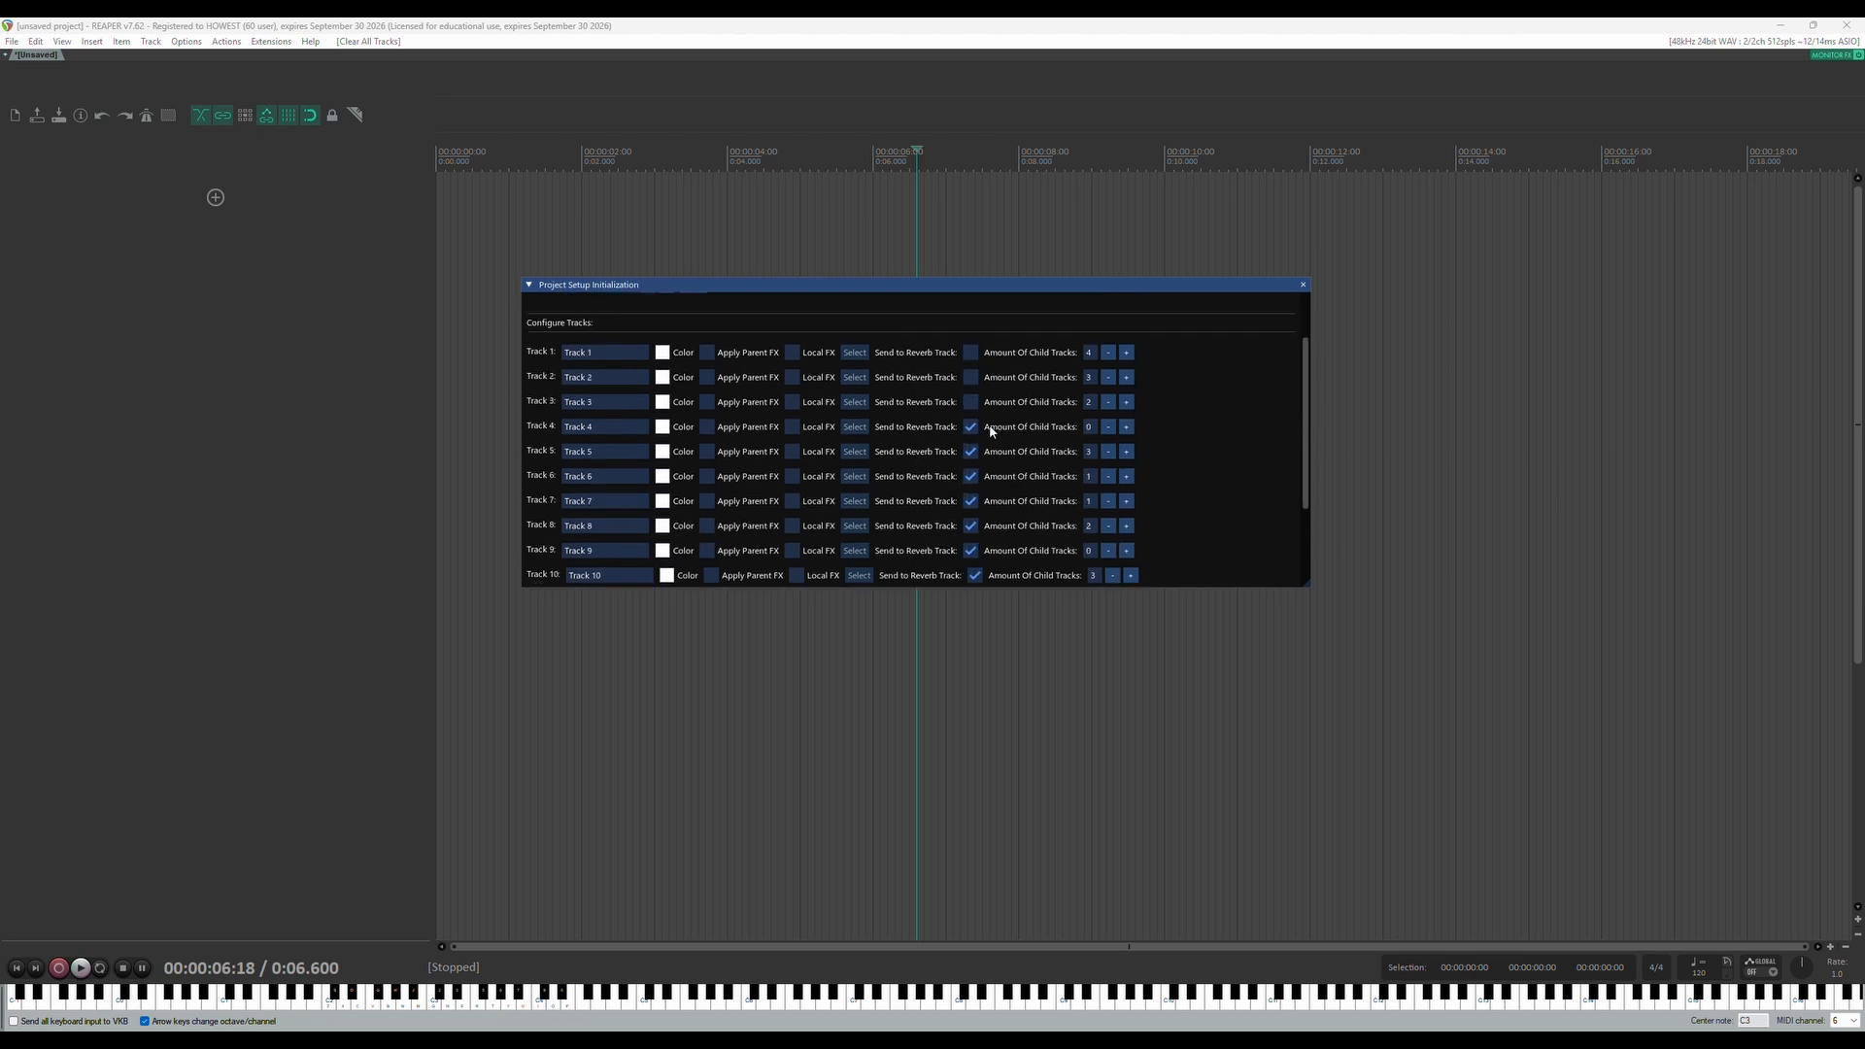
Create the project from the 12-track configuration and inspect the generated parent and child tracks
scroll(750, 584, "down", 2)
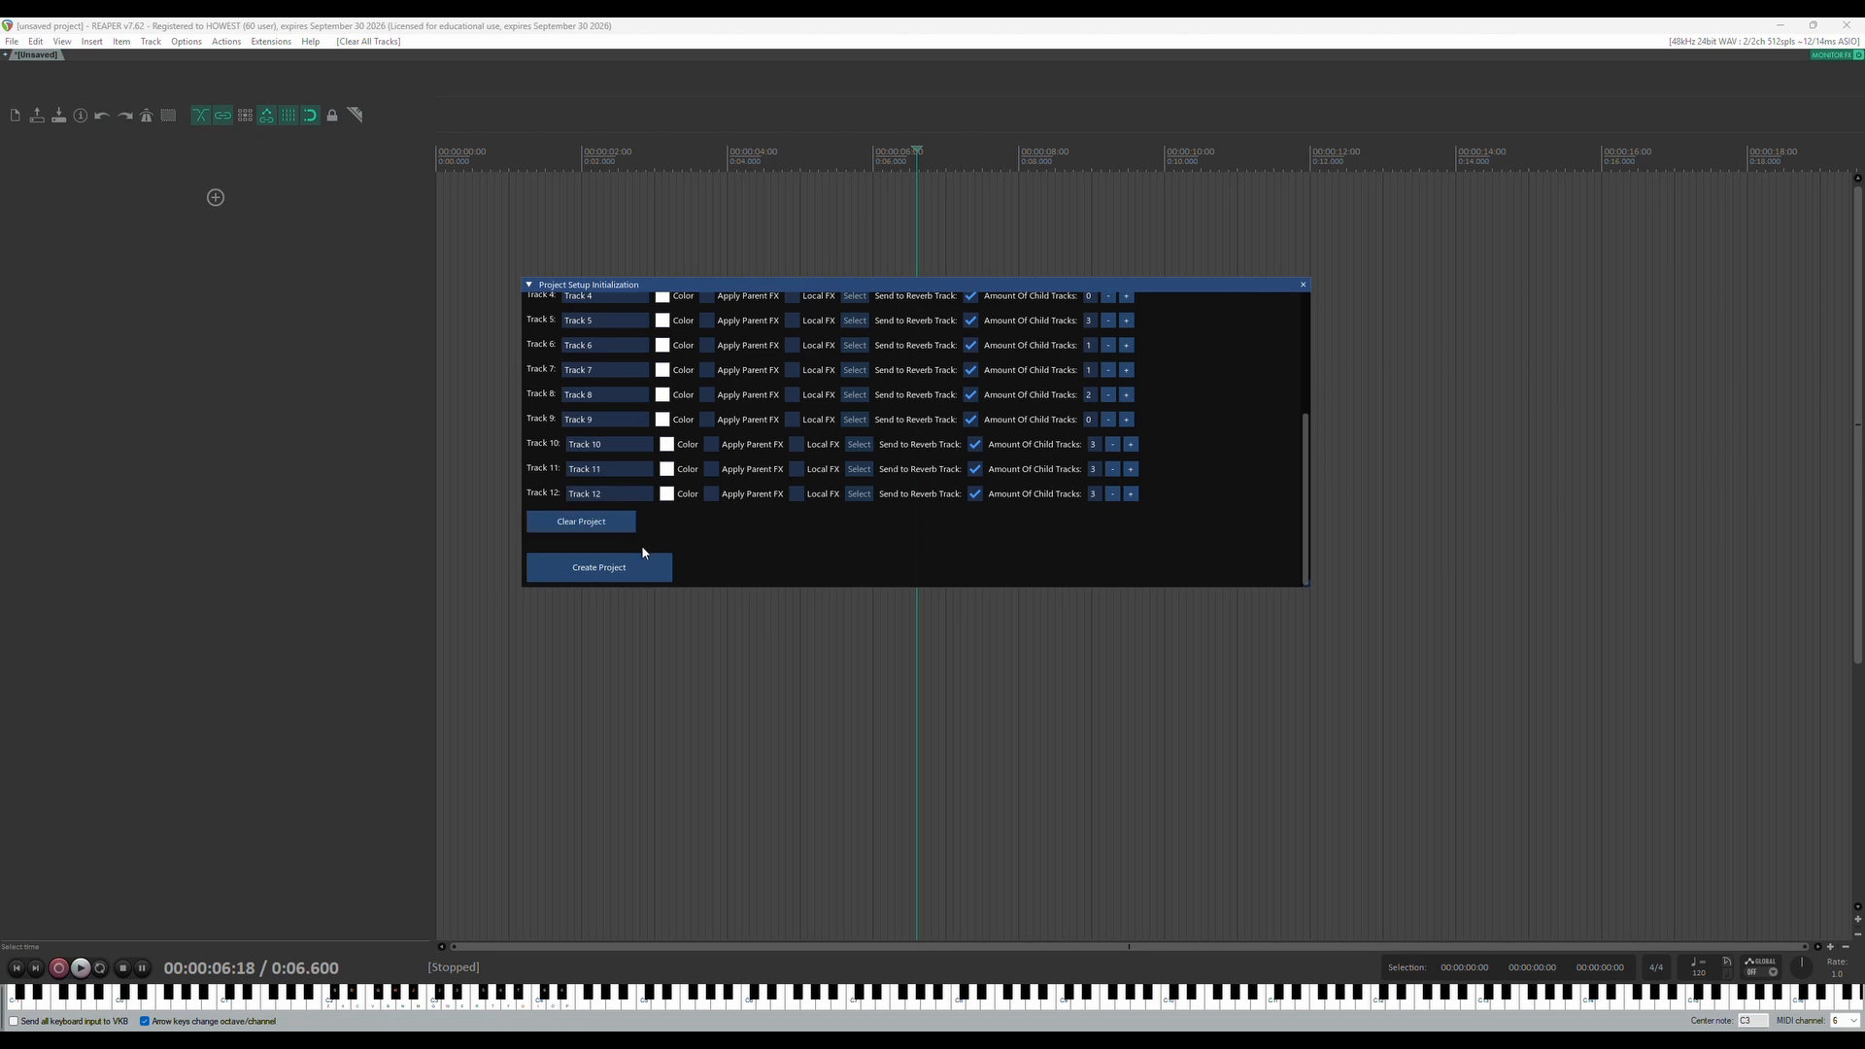
left_click(653, 567)
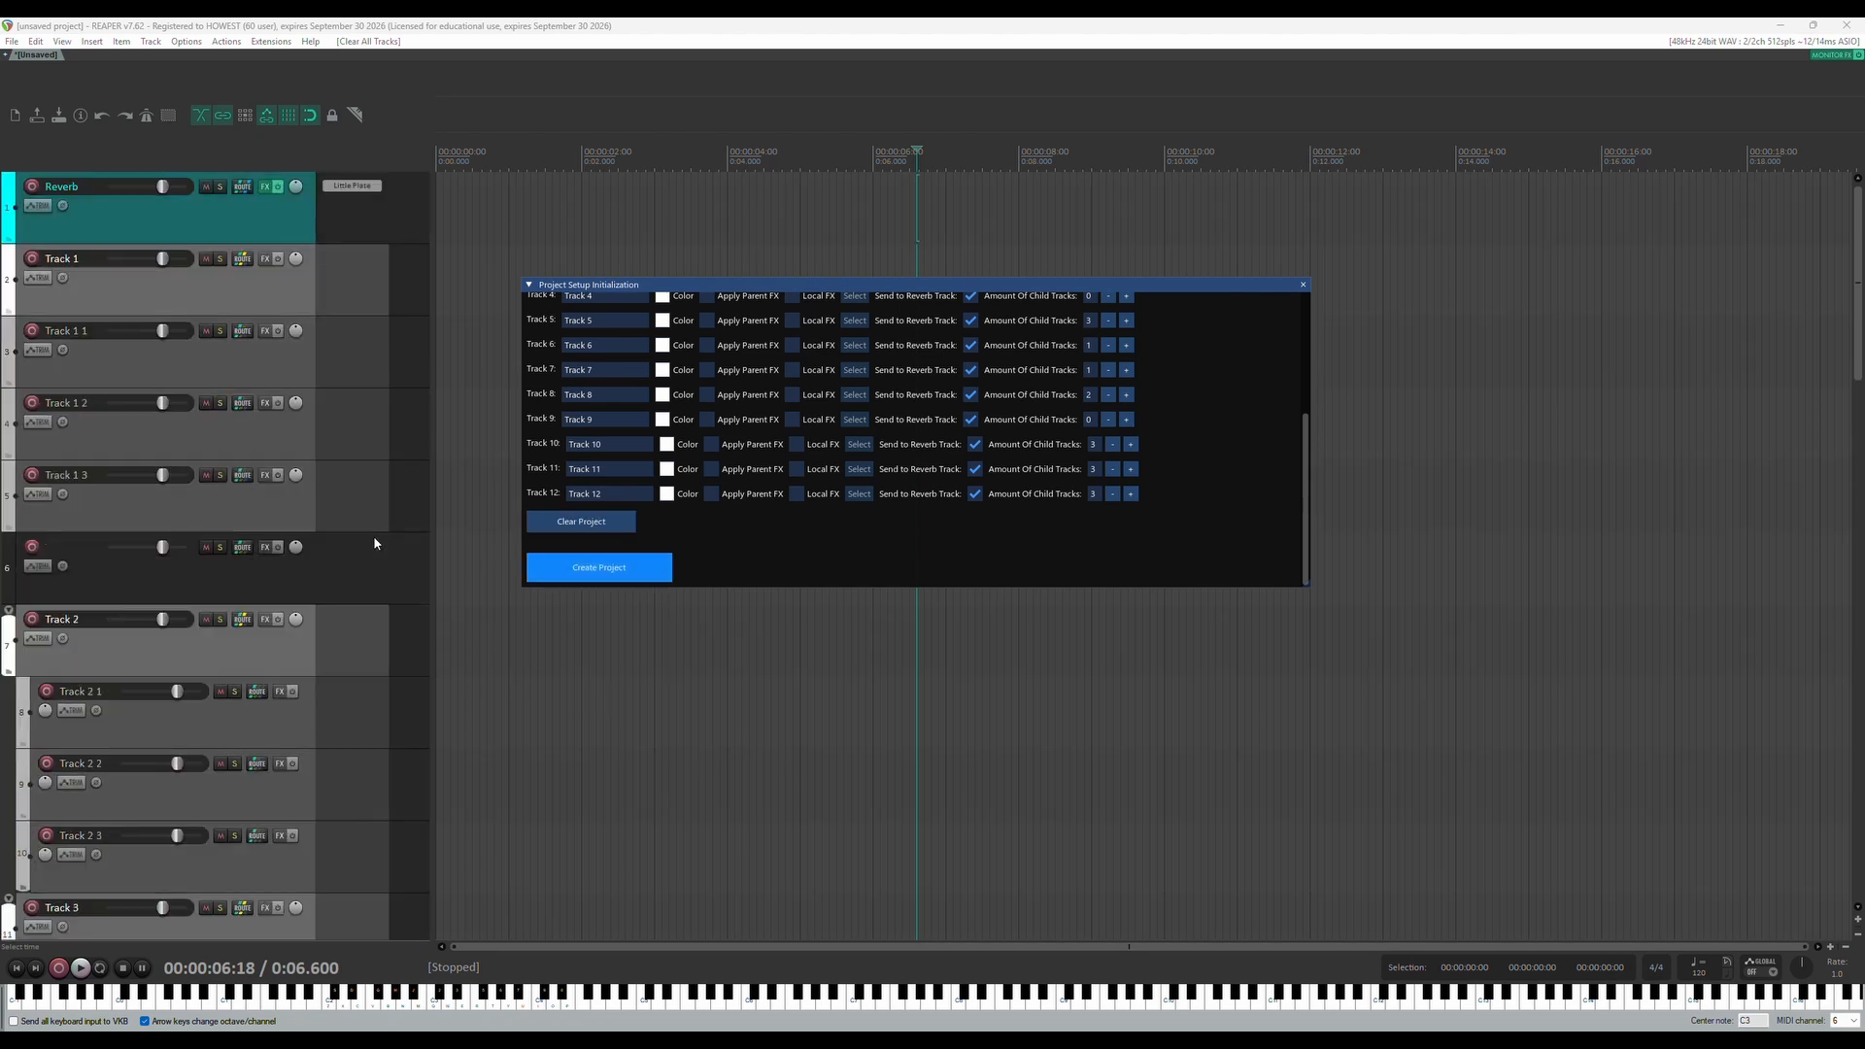
scroll(220, 435, "down", 2)
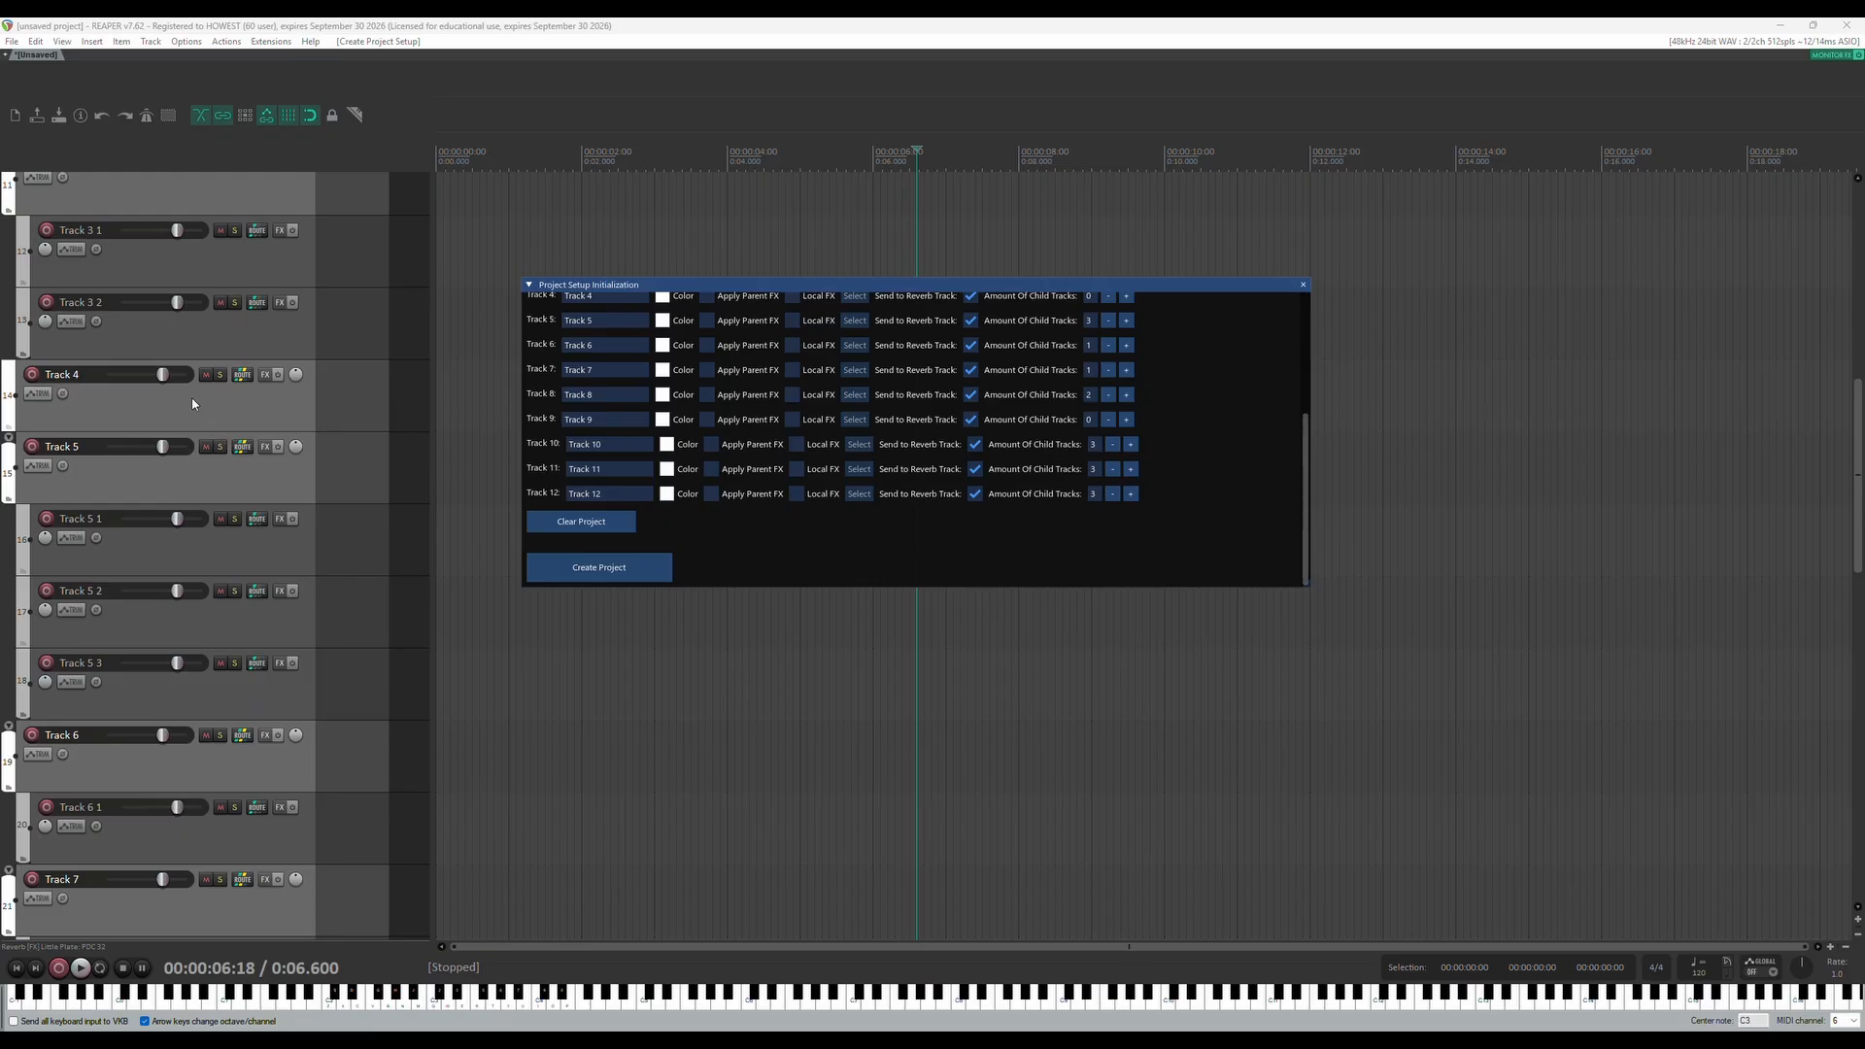
scroll(278, 550, "down", 6)
scroll(284, 568, "down", 3)
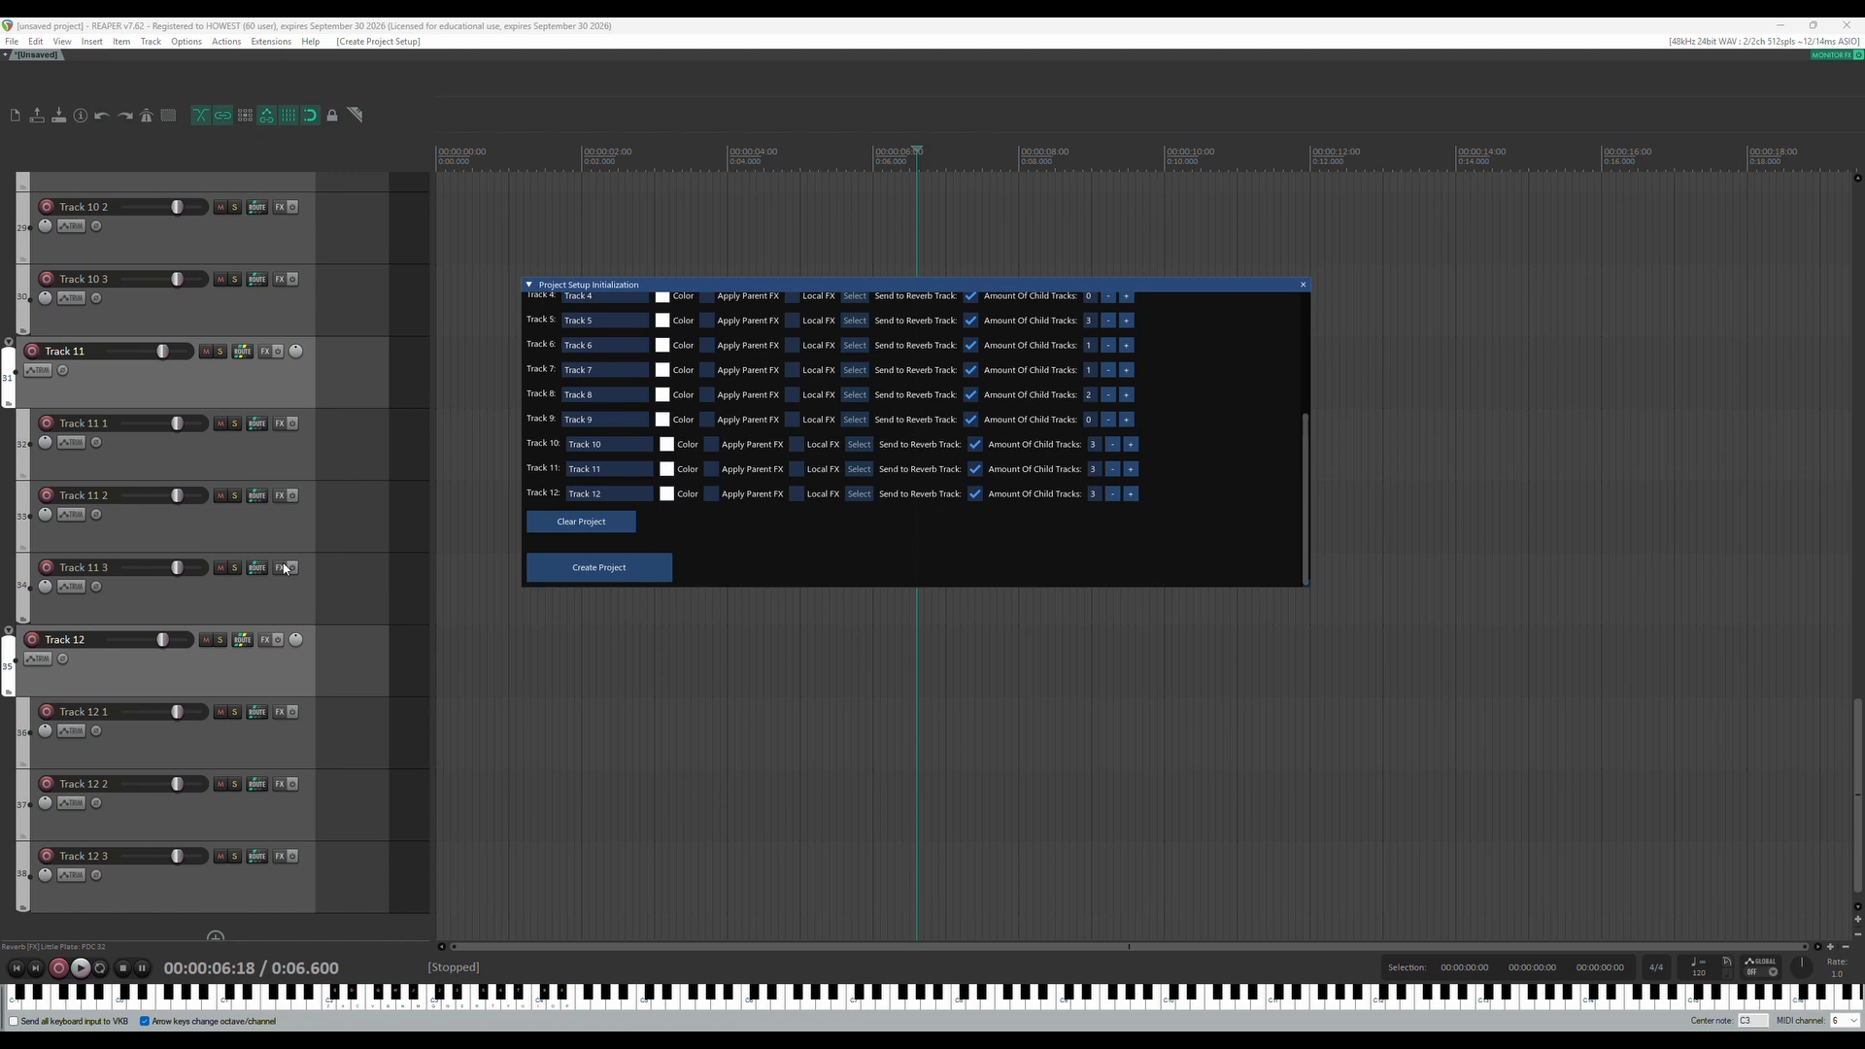
scroll(285, 568, "down", 1)
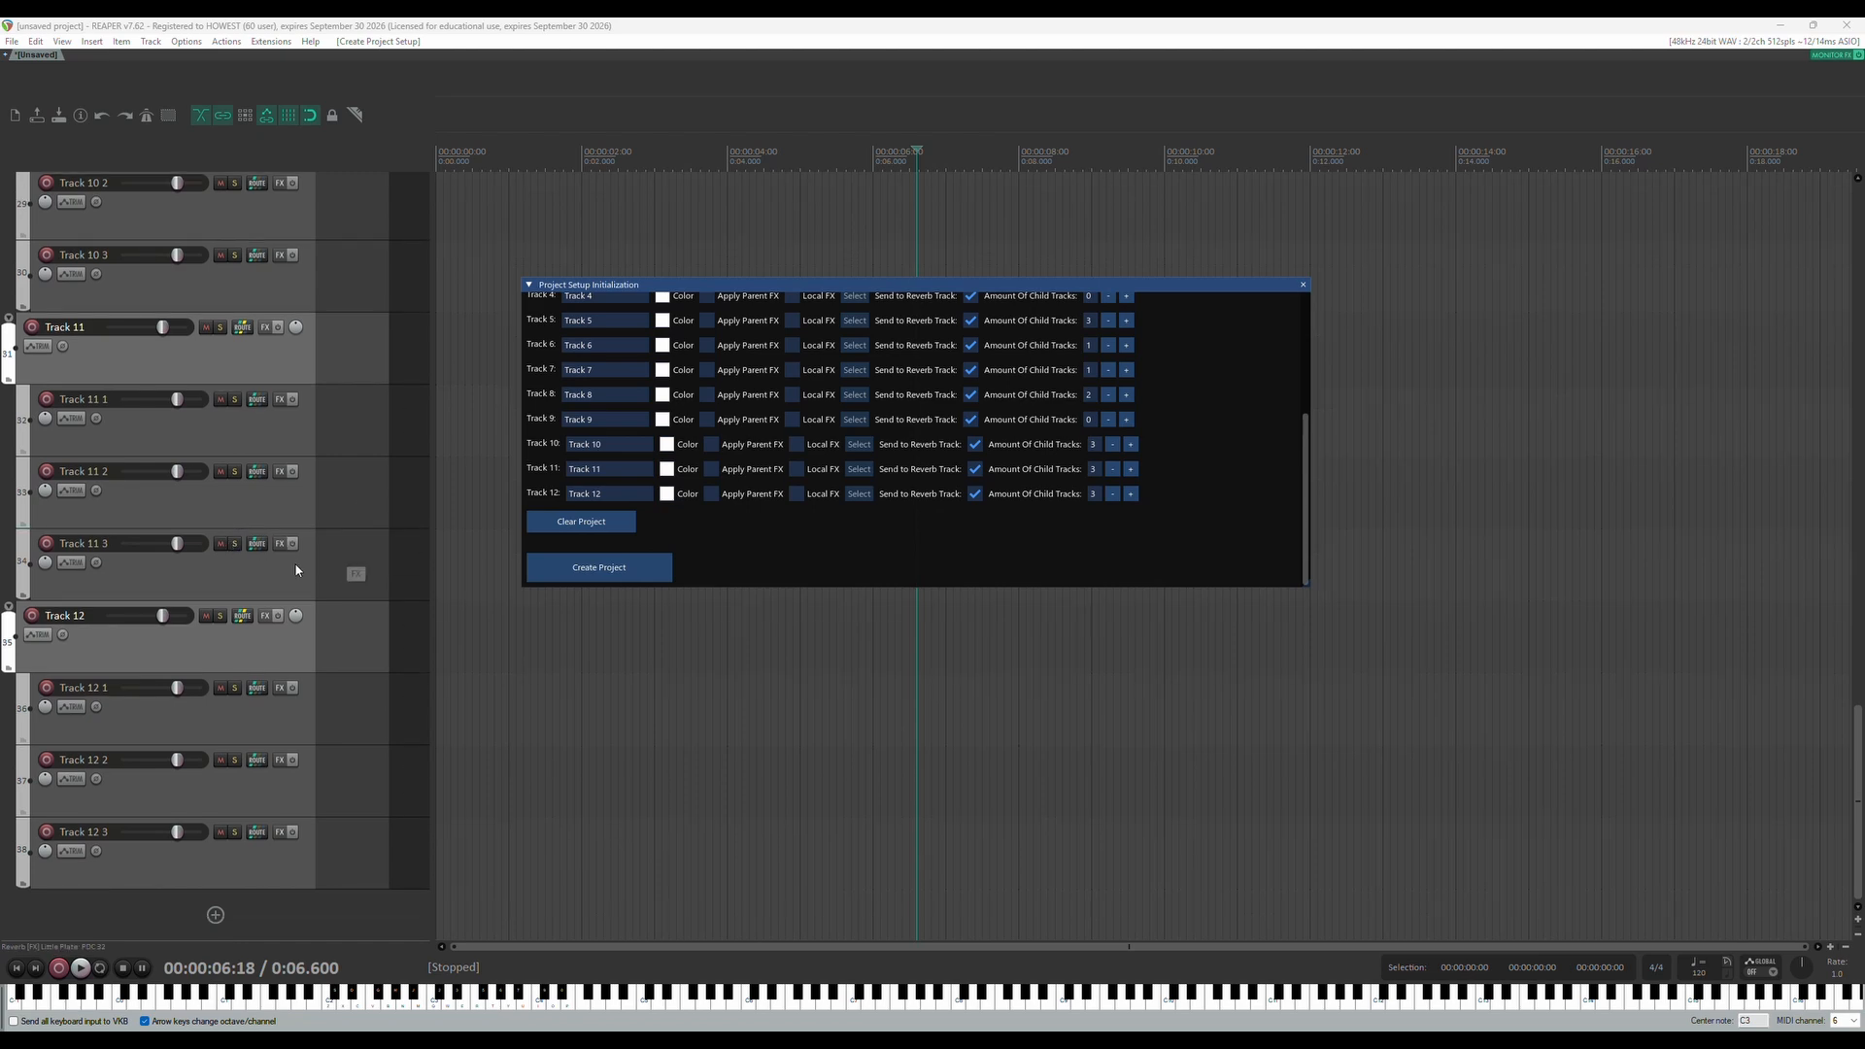
scroll(296, 571, "up", 5)
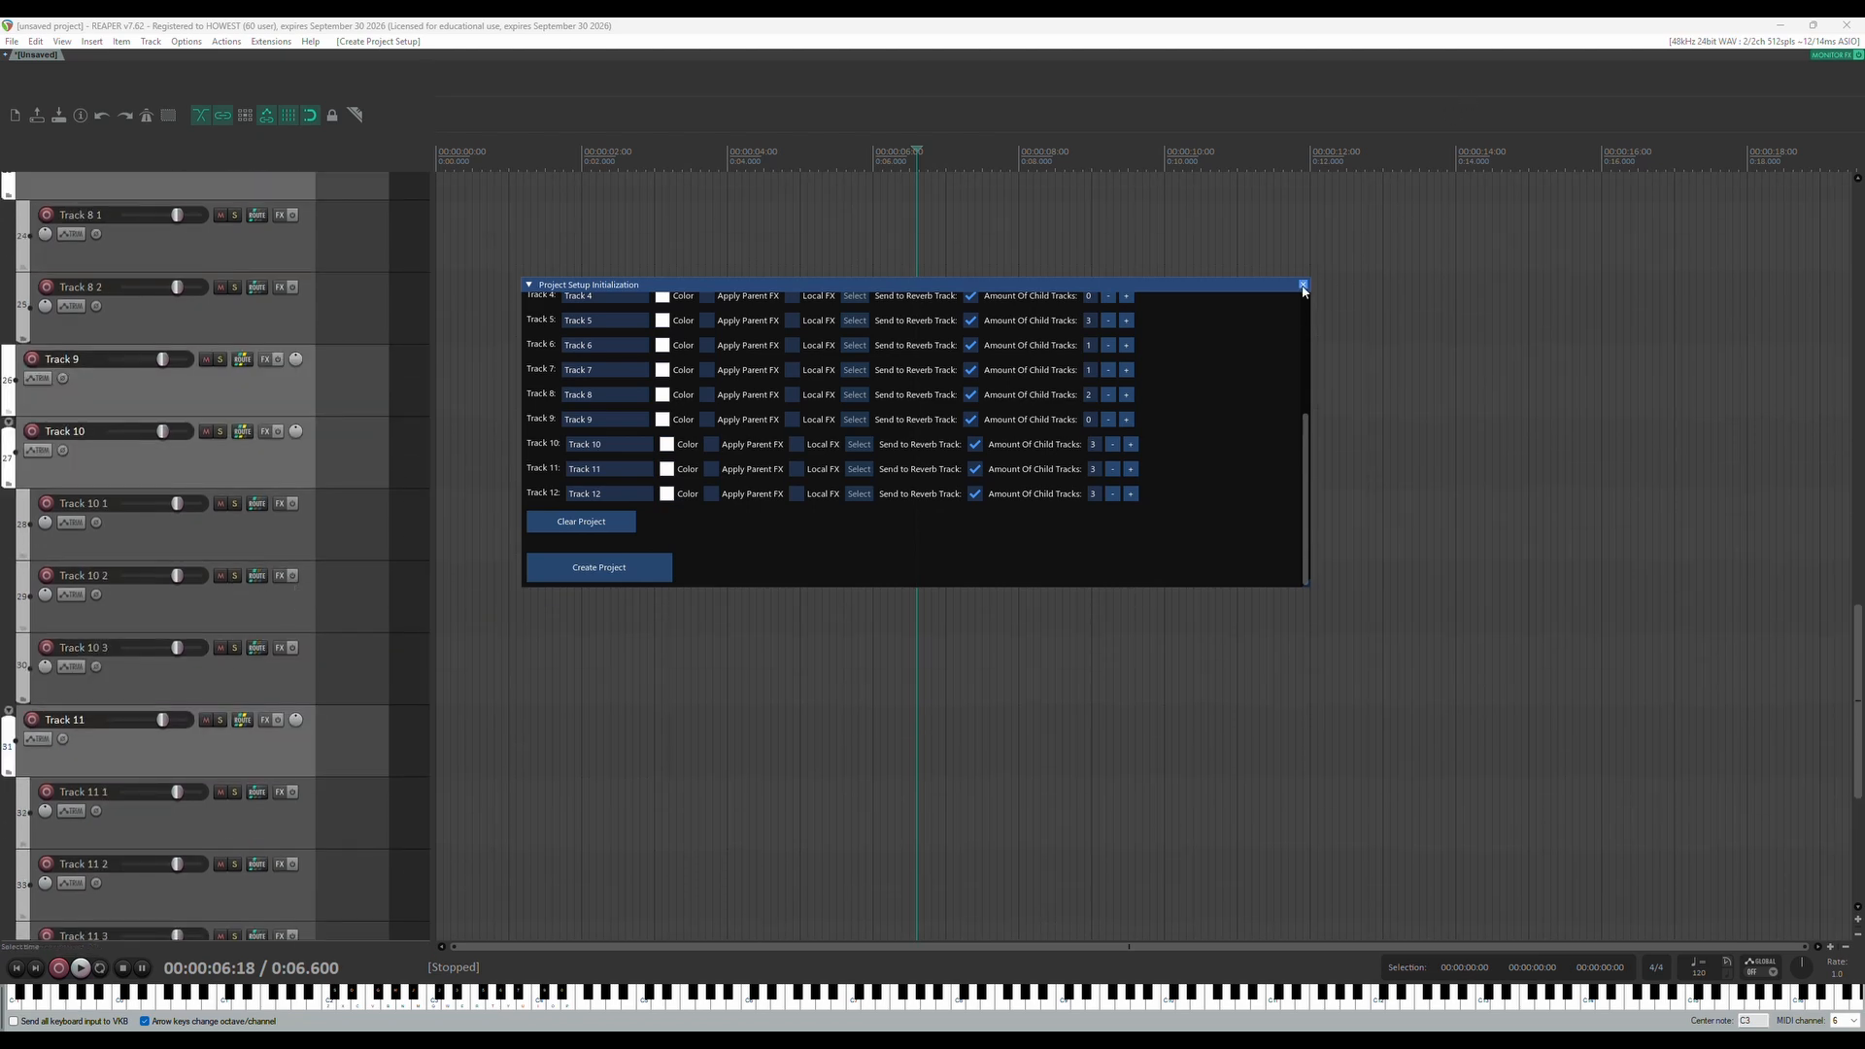